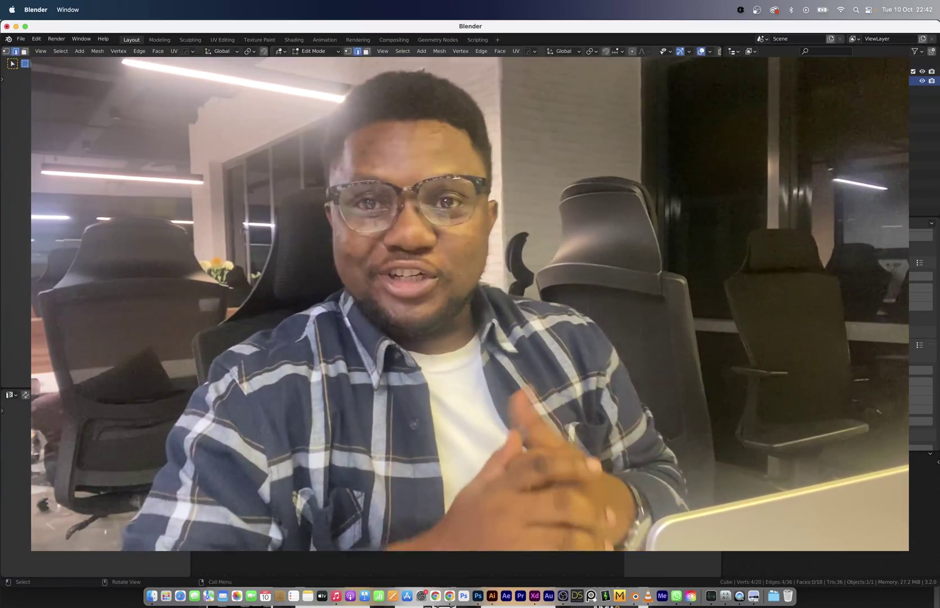
key(k)
key(Escape)
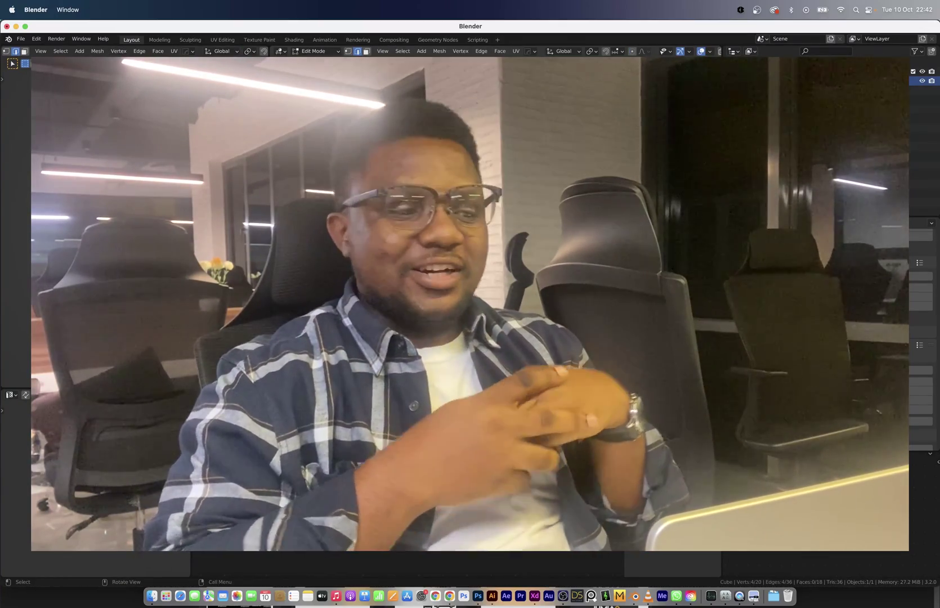
key(3)
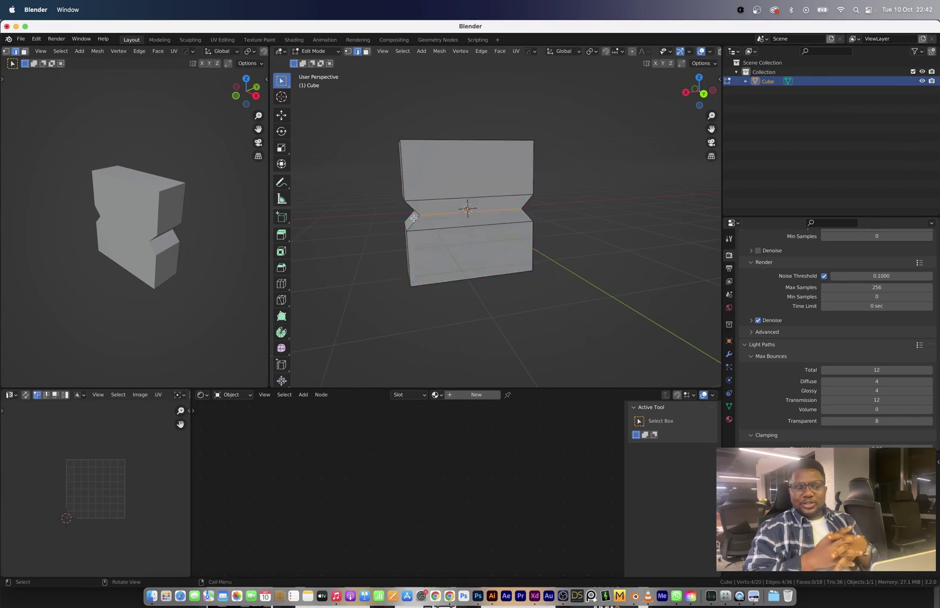
Cut a large recessed panel with chamfered corners into the upper half of the body from the back view using an n-gon cutter.
key(ctrl+KP_1)
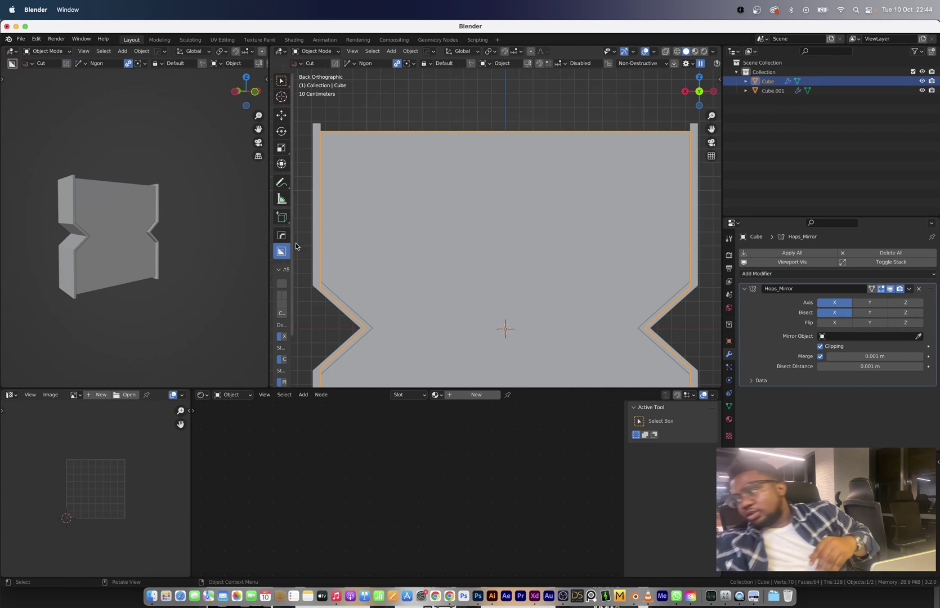
drag(339, 153, 656, 304)
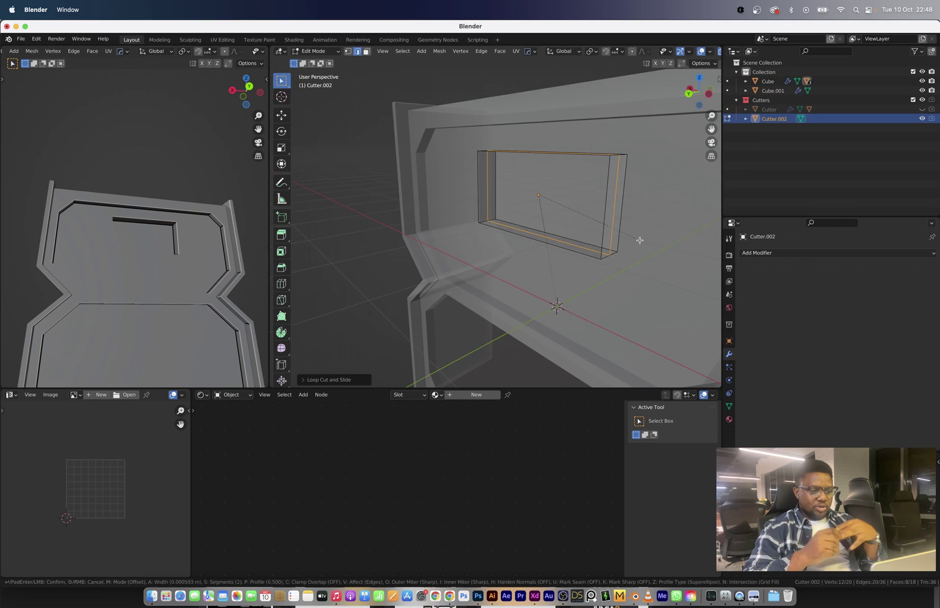
Bevel the edge loop around the rectangular screen cutter and extrude the resulting band along its normals to form a stepped frame.
click(656, 252)
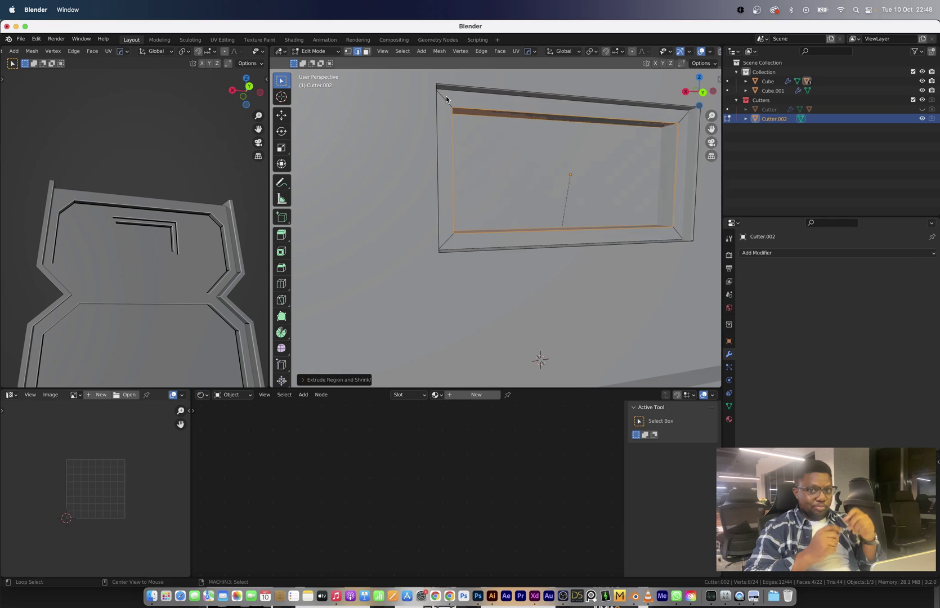
right_click(446, 95)
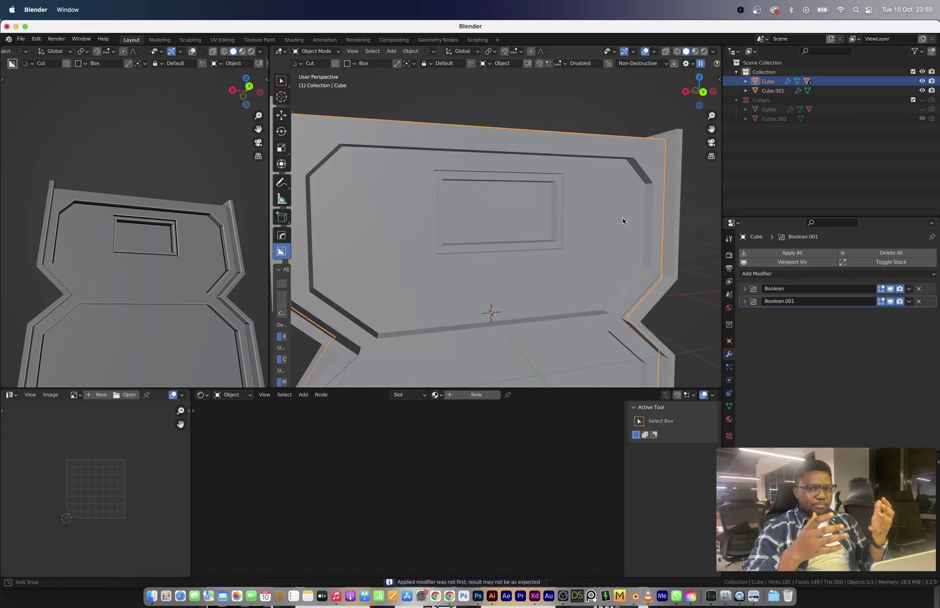
Cut a small rectangular slot between the screen recess and the panel's chamfered corner, and open its cutter's mesh for editing in back view.
alt+middle_drag(623, 221, 555, 146)
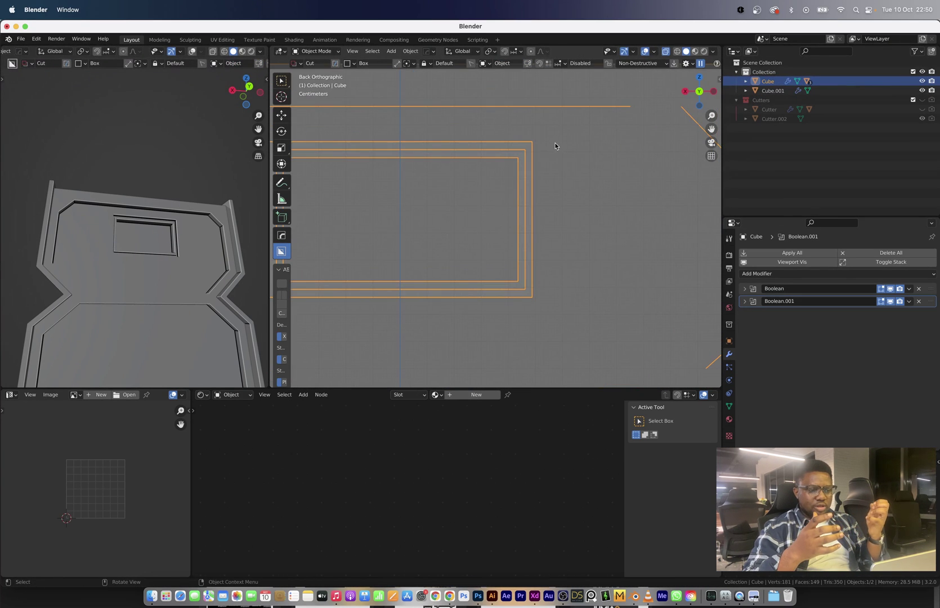
drag(607, 163, 607, 164)
middle_drag(608, 164, 536, 200)
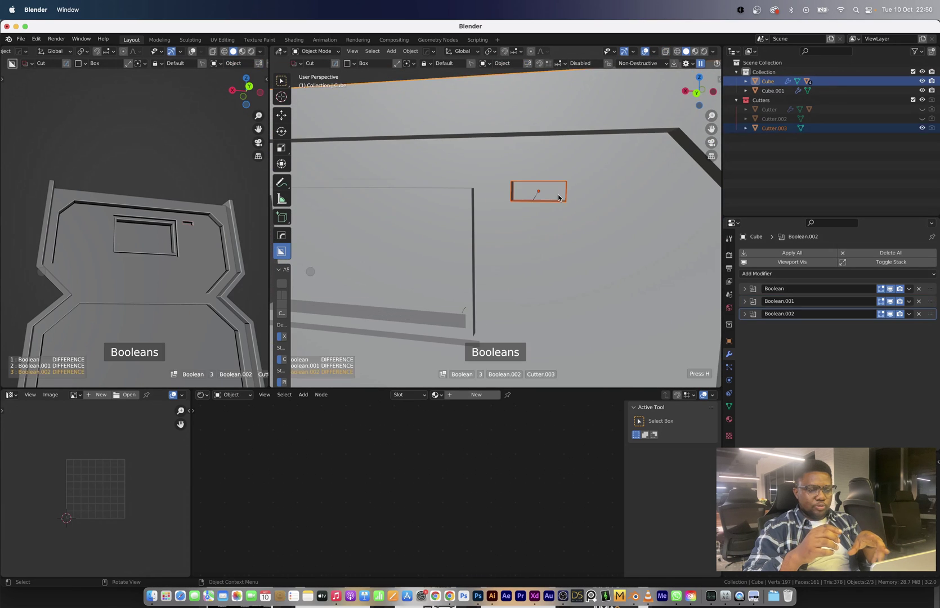
click(559, 197)
key(Tab)
key(ctrl+KP_1)
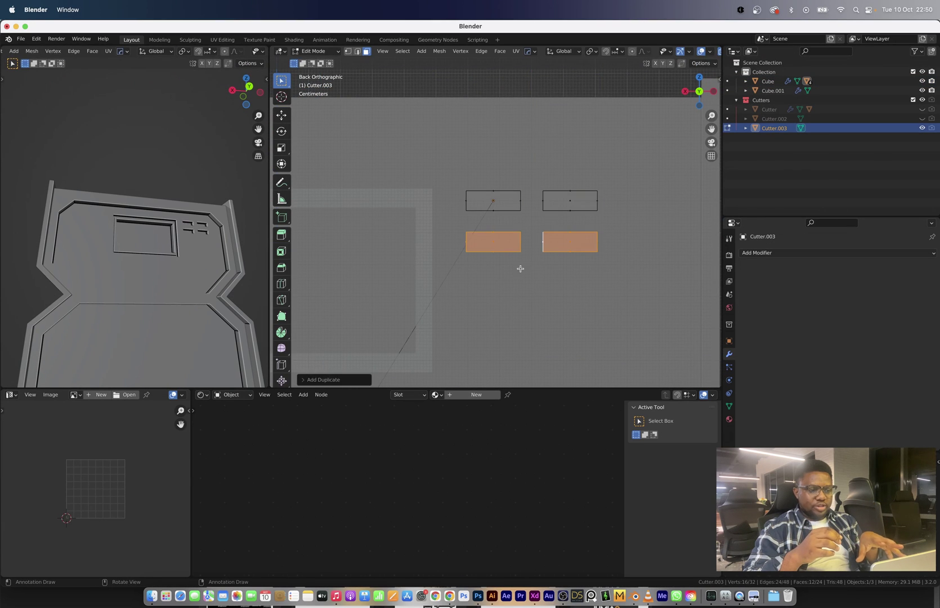
Undo the last duplication of the slot cutter and place a thin bar inside the slot along its lower edge.
key(ctrl+z)
key(KP_Decimal)
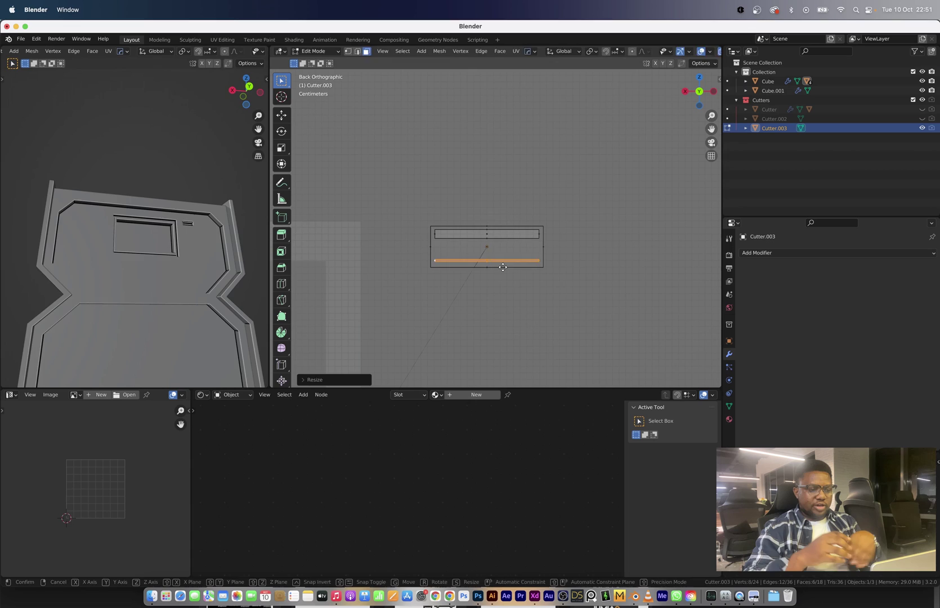
click(504, 264)
click(531, 289)
Loop-cut the thin lower bar of the slot cutter and scale the linked bar along the X axis.
key(ctrl+r)
click(490, 282)
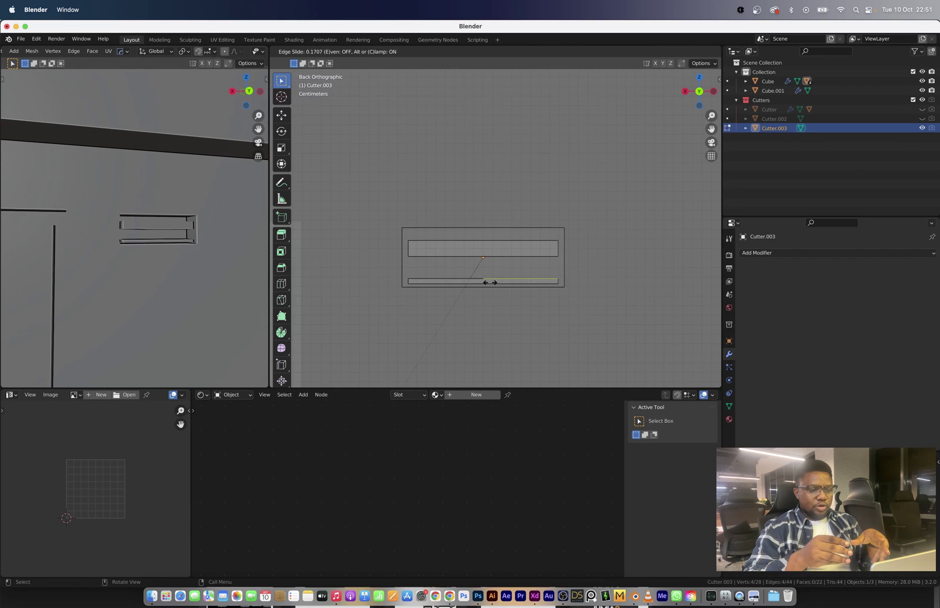
key(Escape)
key(ctrl+l)
scroll(608, 314, up, 2)
key(s)
key(x)
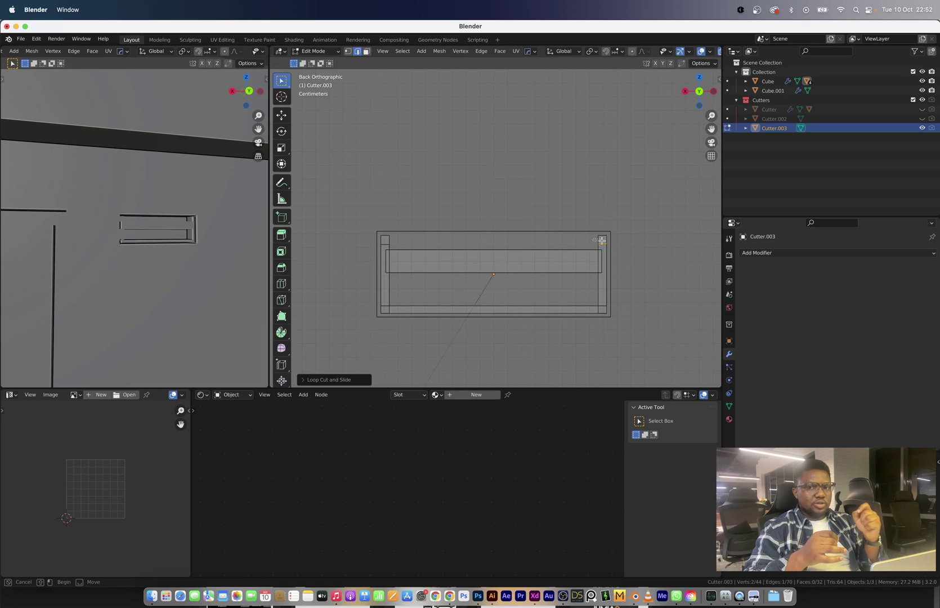
Undo the last loop cuts made in the slot cutter's side bars.
key(ctrl+z)
key(ctrl+z)
key(Tab)
scroll(331, 238, up, 2)
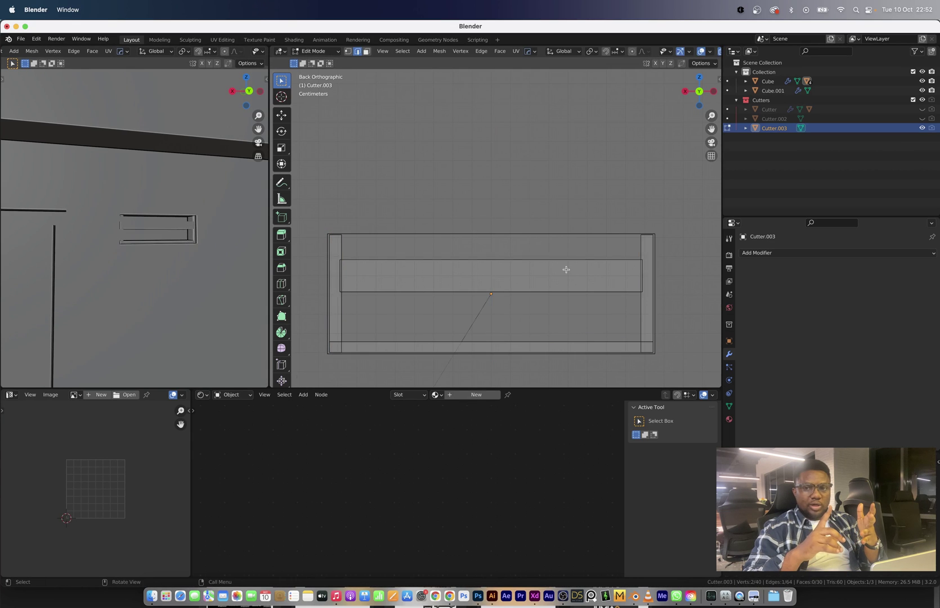
Duplicate the complete slot cutter geometry and place the copy about 0.24 m away along the X axis.
key(a)
scroll(540, 347, down, 3)
key(shift+d)
click(588, 282)
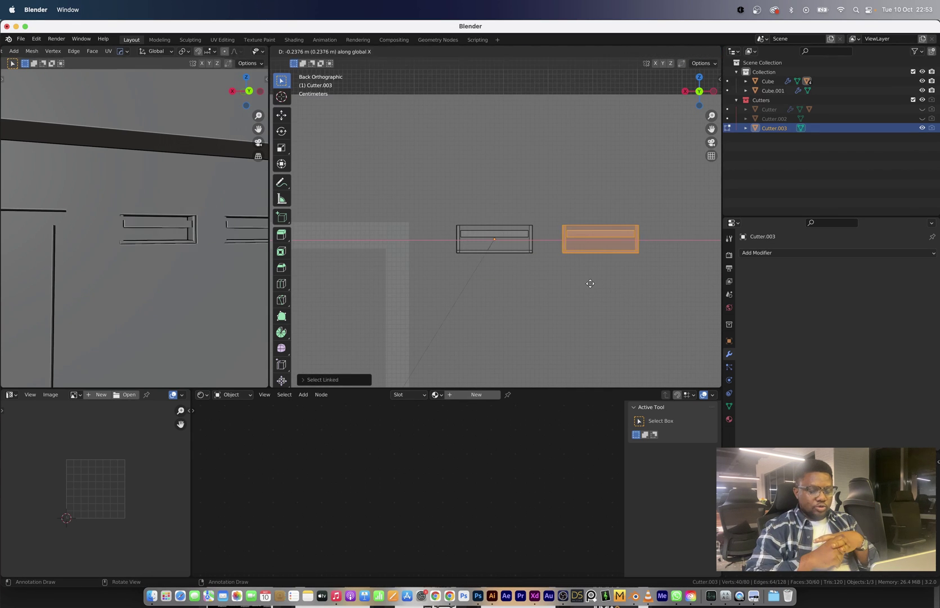
Select the two narrow face bands on the slot cutter's lower bar and form them into small raised tabs.
middle_drag(516, 257, 529, 298)
key(3)
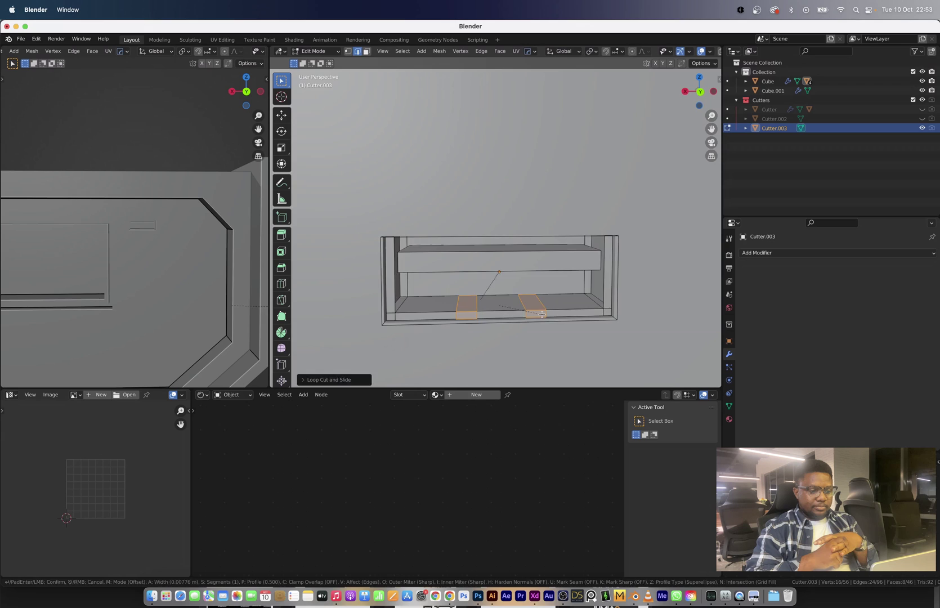
shift+click(539, 306)
key(Escape)
Duplicate all of the slot cutter's geometry to build a two-by-two group of slots beside the screen recess.
key(ctrl+KP_1)
key(a)
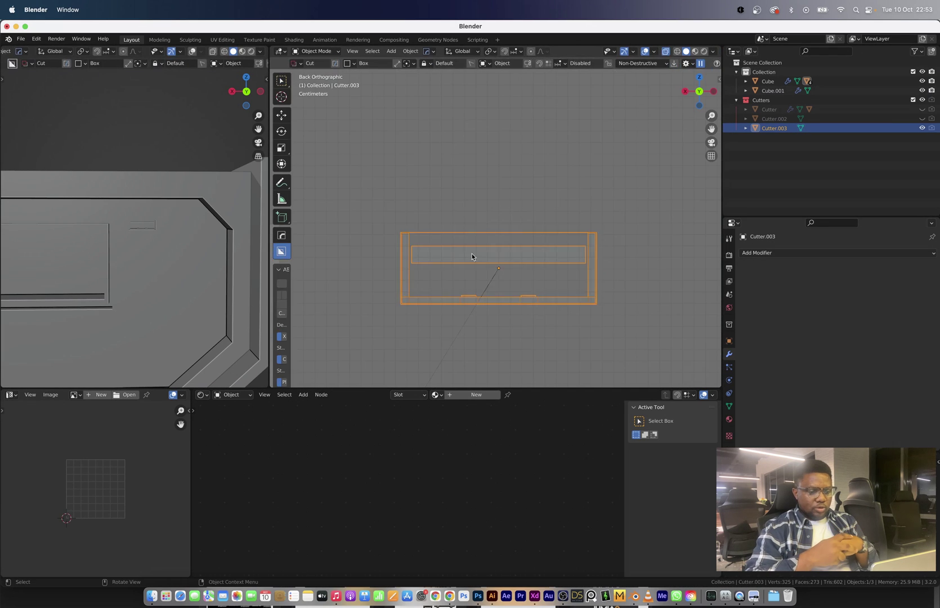
key(shift+d)
click(618, 357)
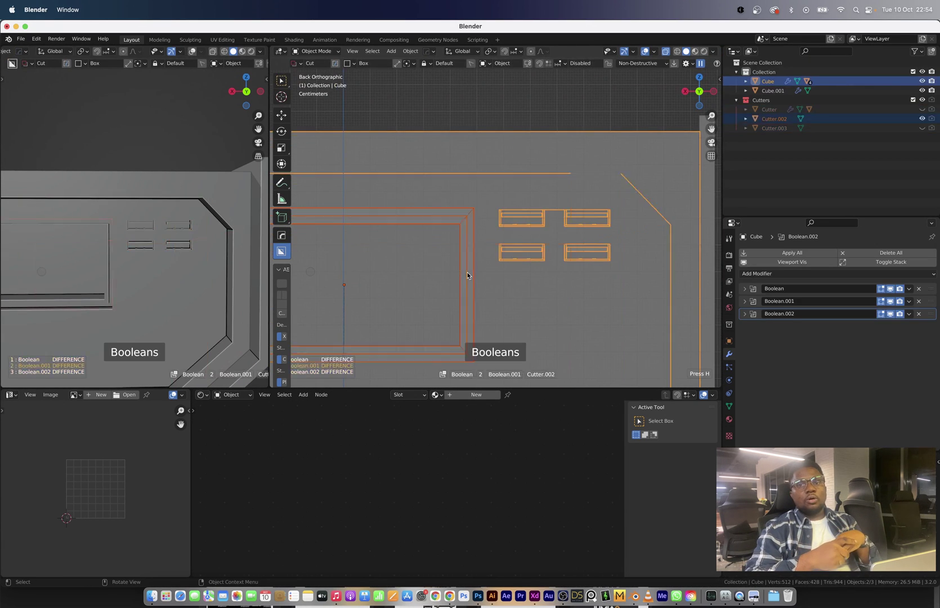
Select the screen recess's cutter and resize it to make the recess narrower.
click(467, 275)
key(KP_Decimal)
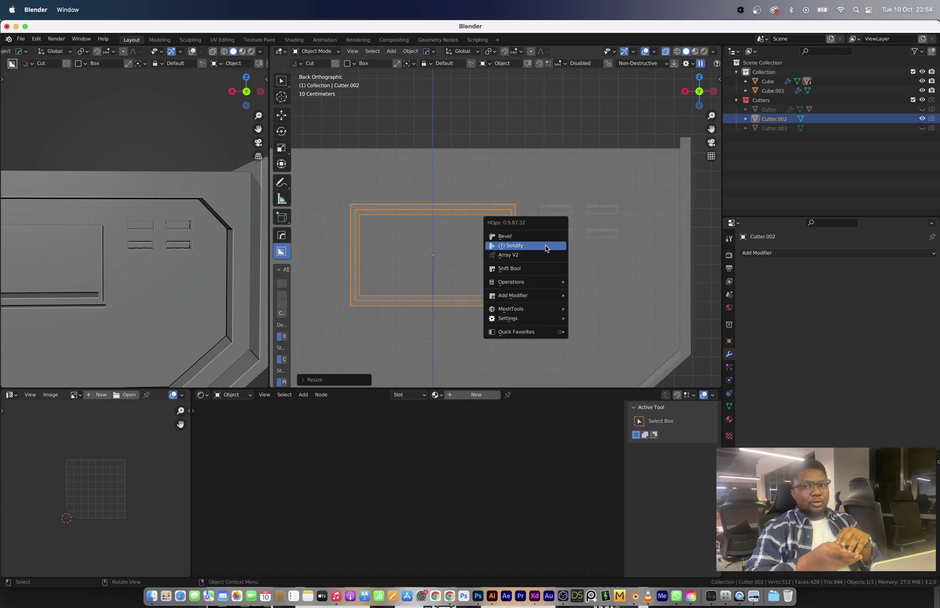
click(558, 213)
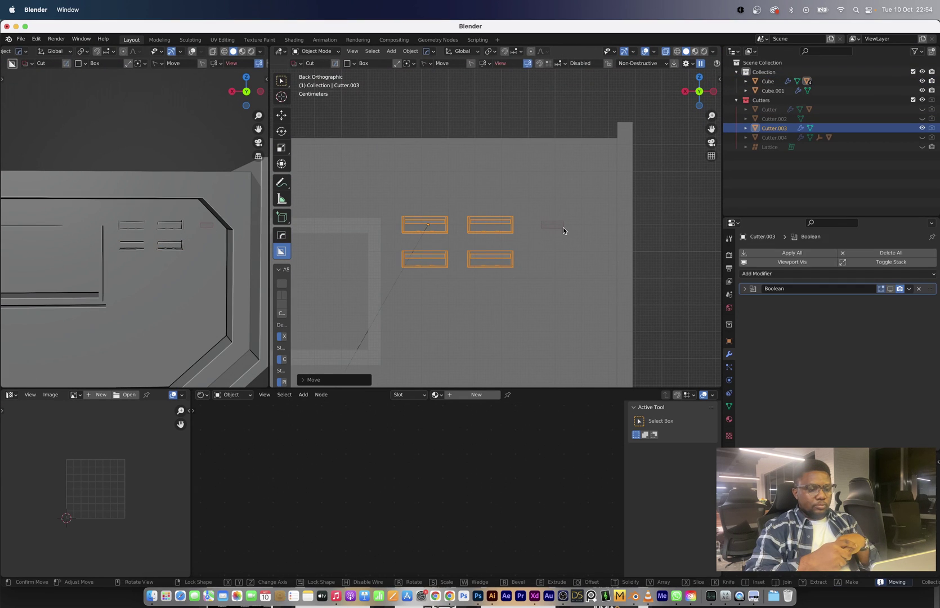
Draw a small box cut with rounded ends into the body, next to the upper row of the slot group.
middle_drag(562, 226, 611, 164)
click(611, 164)
key(ctrl+KP_1)
drag(559, 223, 592, 237)
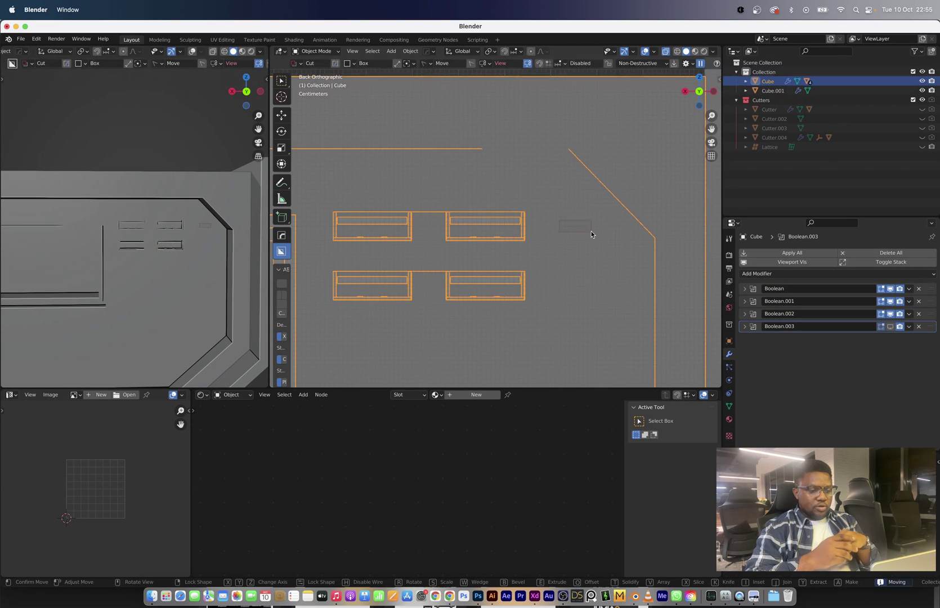
mouse_move(583, 233)
middle_down()
mouse_move(600, 232)
mouse_move(574, 224)
middle_up()
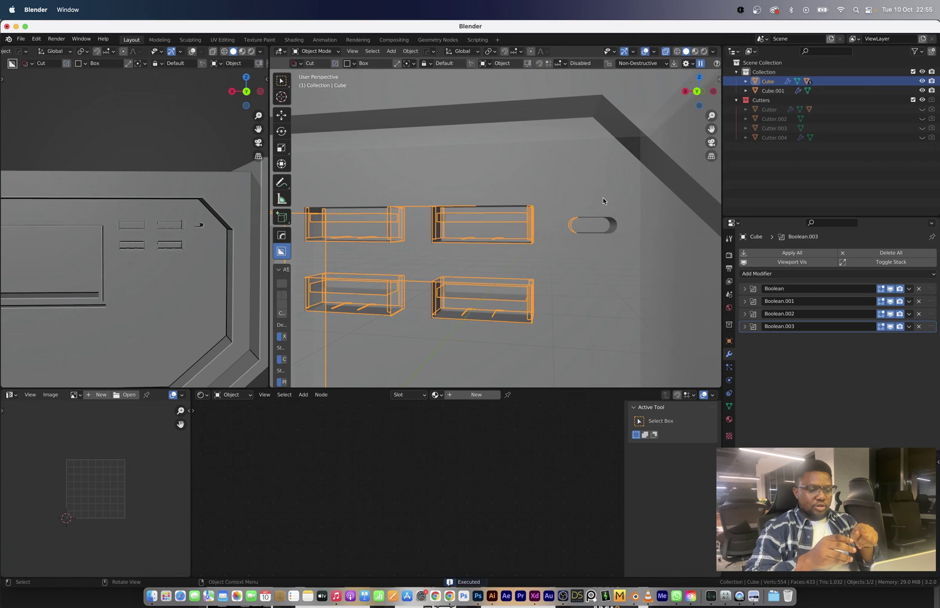
Edit the rounded slot's cutter in back view and stretch its inner shape along the X axis by a factor of about 1.22.
key(Tab)
key(ctrl+KP_1)
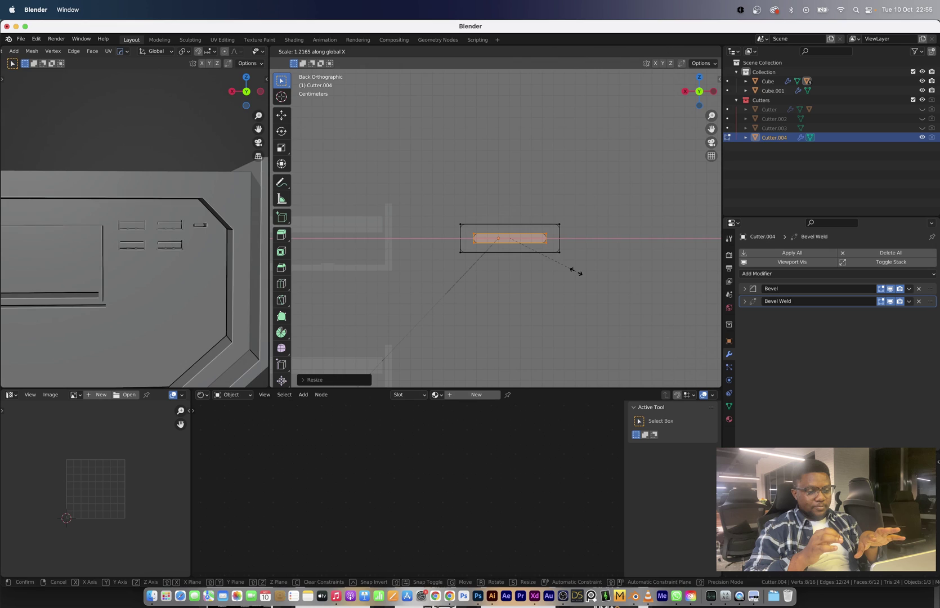
click(575, 271)
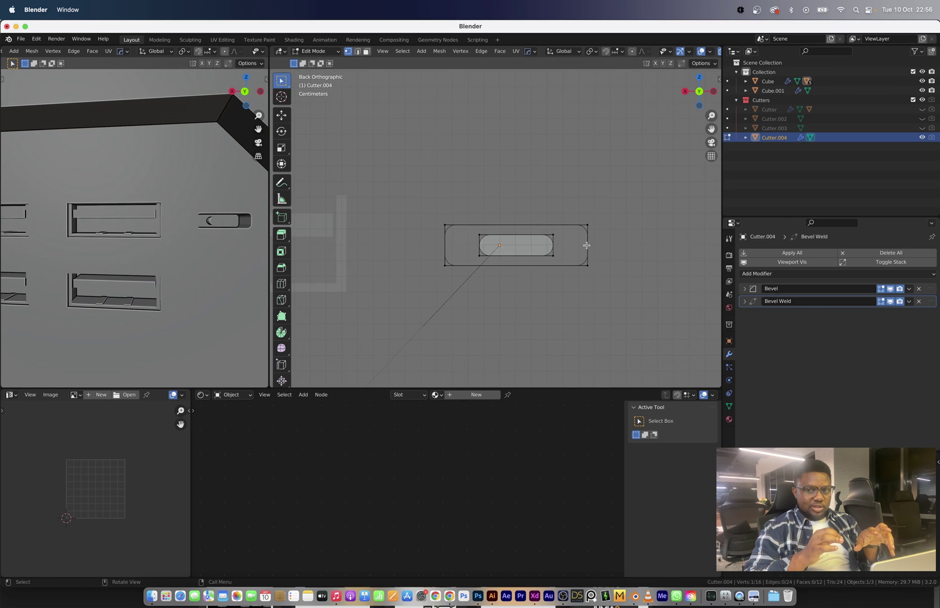
Inset the rounded slot cutter's face and select an edge of the new inner shape.
key(3)
key(i)
click(544, 249)
middle_drag(543, 250, 487, 307)
key(2)
click(561, 304)
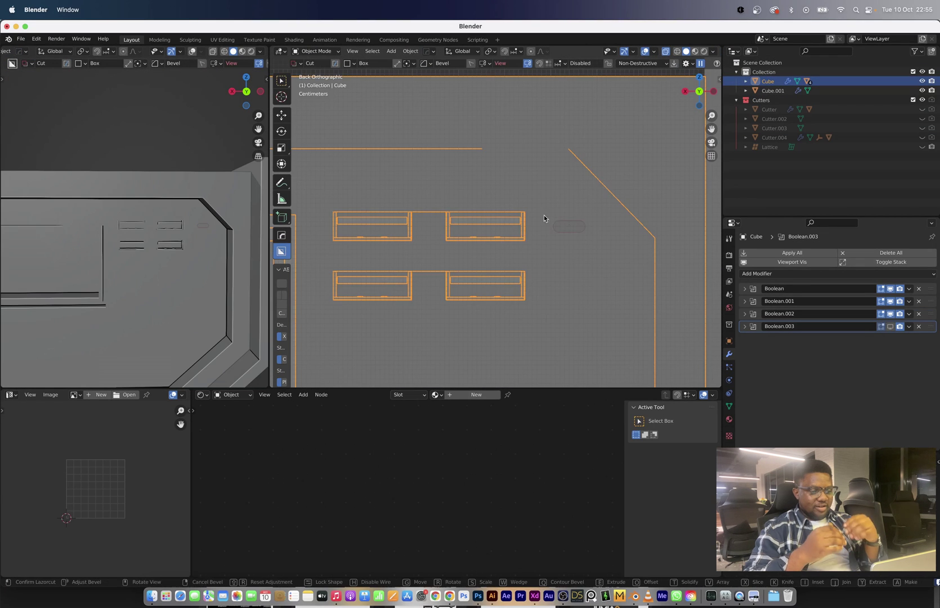
Round the small slot cut with a bevel and shift its cutter's geometry along the X axis.
click(544, 218)
click(597, 225)
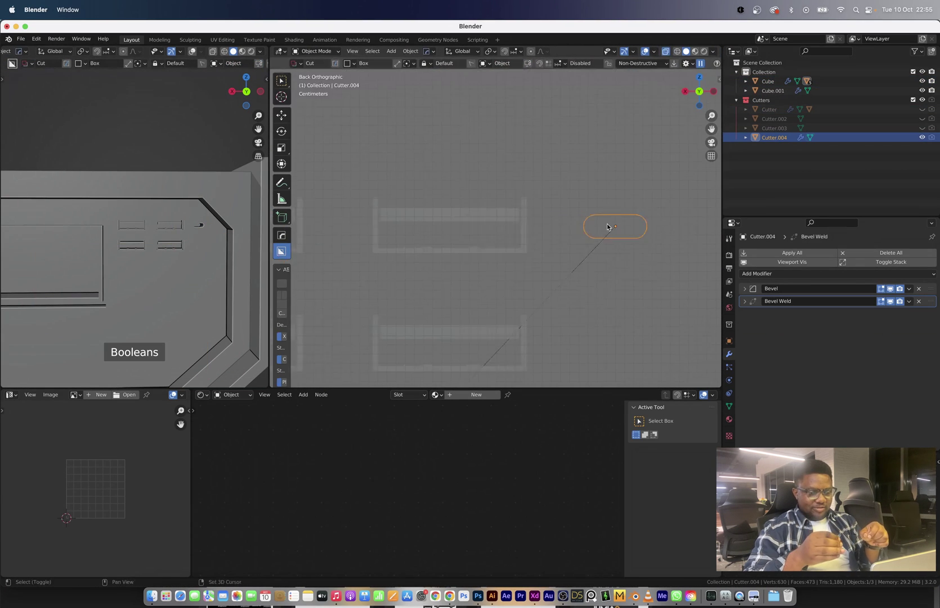
key(Tab)
key(g)
key(x)
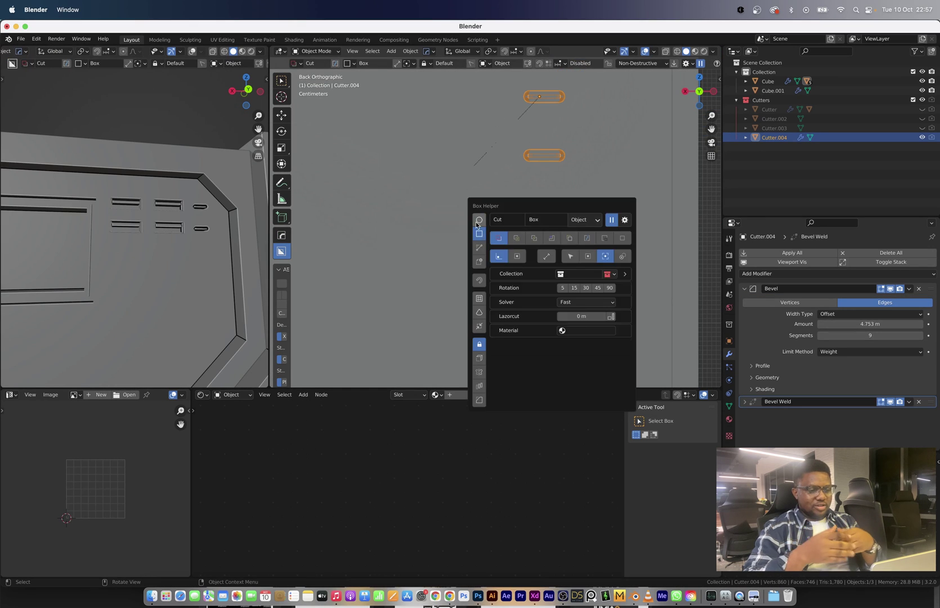
Cut a 33-sided circular recess into the panel below the rounded slots and move its cutter along the X axis.
drag(508, 197, 572, 266)
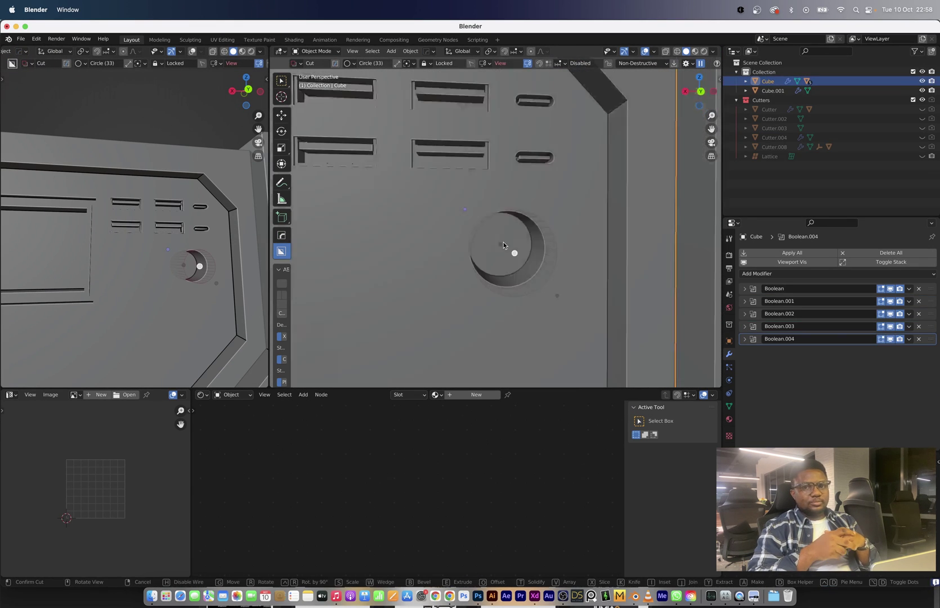
click(503, 243)
key(g)
key(x)
click(507, 246)
Add an edge loop around the circular cutter and sink the resulting band inward to form a ring groove.
middle_drag(535, 248, 575, 233)
key(Tab)
key(ctrl+r)
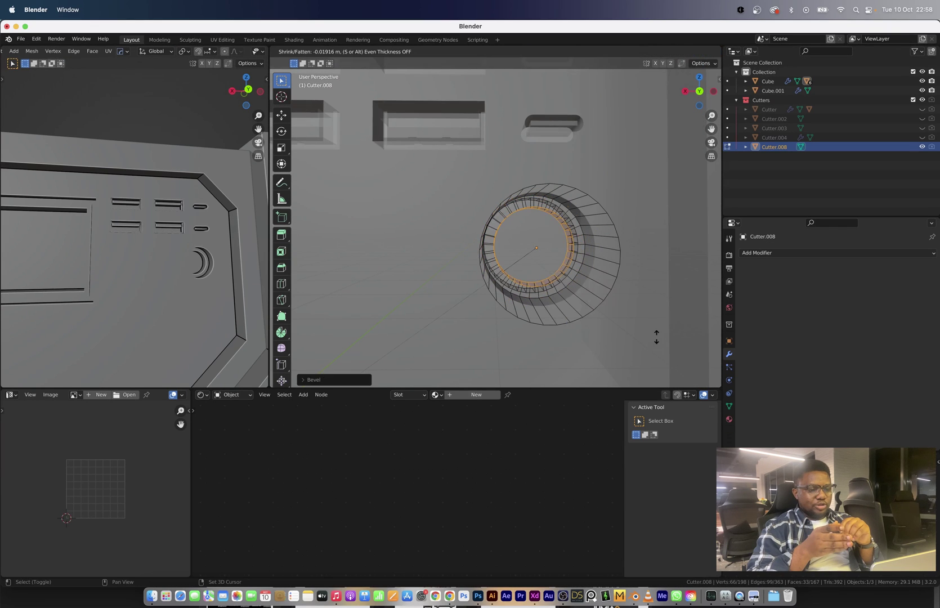
key(s)
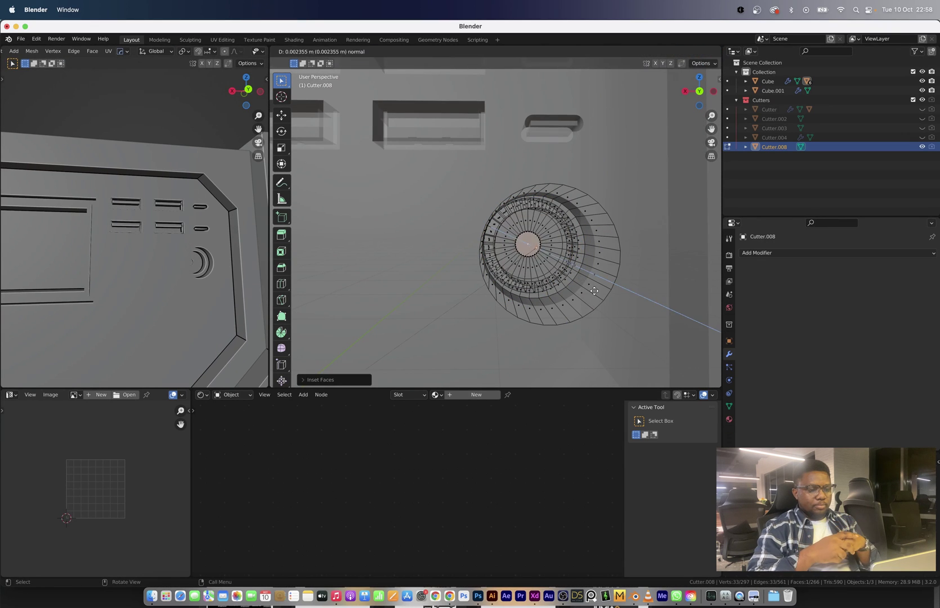
Extrude the small centre face of the circular cutter and bevel its end into a rounded knob.
key(e)
click(606, 283)
middle_drag(606, 283, 636, 267)
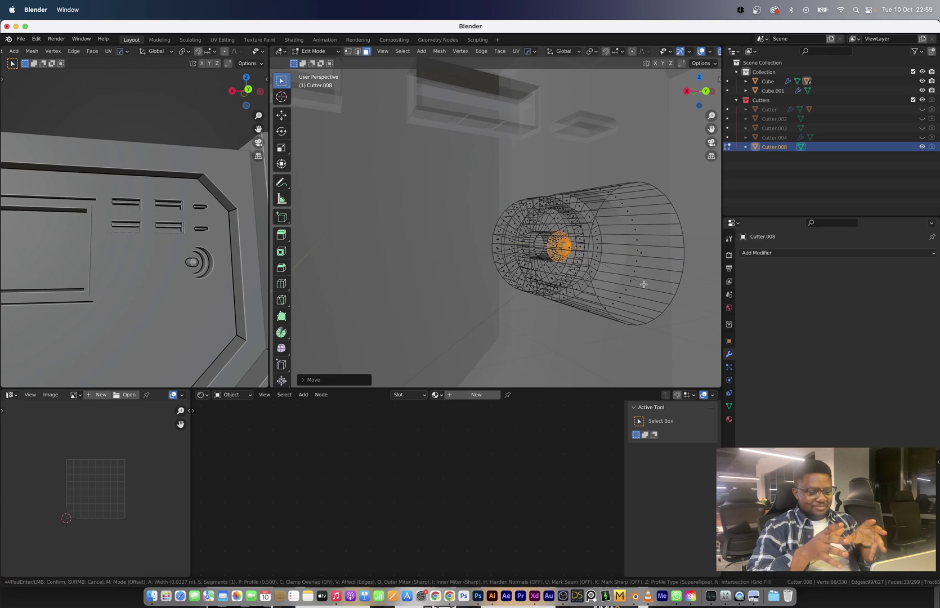
click(643, 283)
key(Tab)
Subtract the circular knob cutter from the body with a boolean difference.
shift+click(577, 209)
key(ctrl+minus)
scroll(577, 209, down, 4)
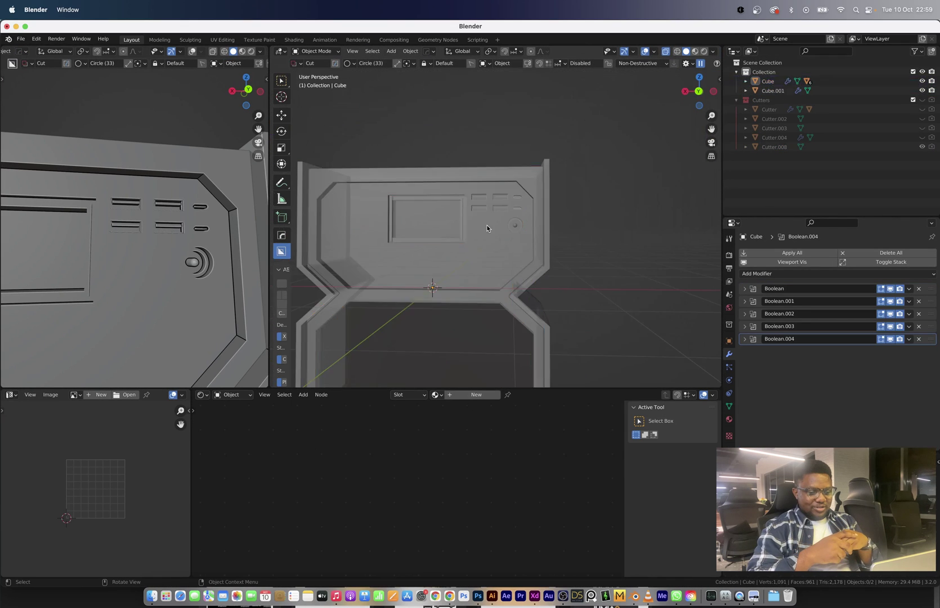
Select the circular knob recess's cutter and reposition it beneath the rounded slots.
scroll(487, 228, up, 5)
click(571, 232)
key(g)
click(578, 232)
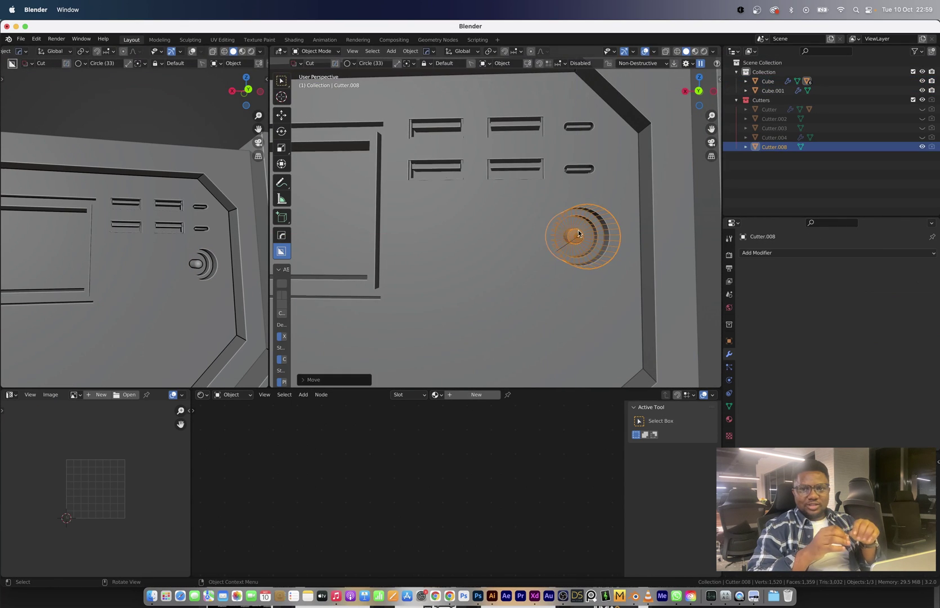
Cut a circular hole into the square recess beside the knob and extrude its depth.
click(477, 229)
drag(538, 260, 503, 268)
scroll(524, 245, up, 5)
key(d)
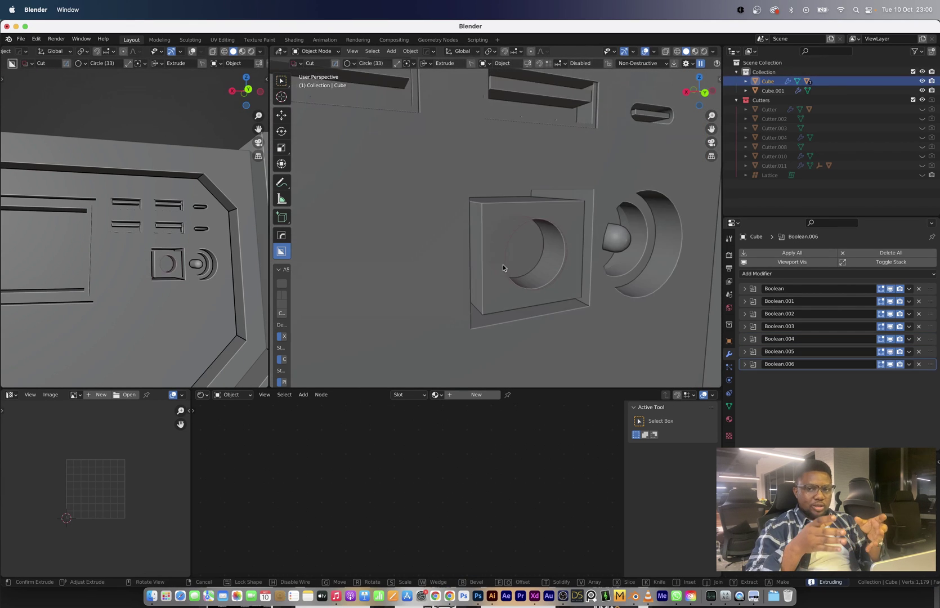
Randomly select faces of the circular hole's cutter and extrude them along their normals to form a toothed ring.
click(535, 251)
key(Tab)
key(a)
click(403, 50)
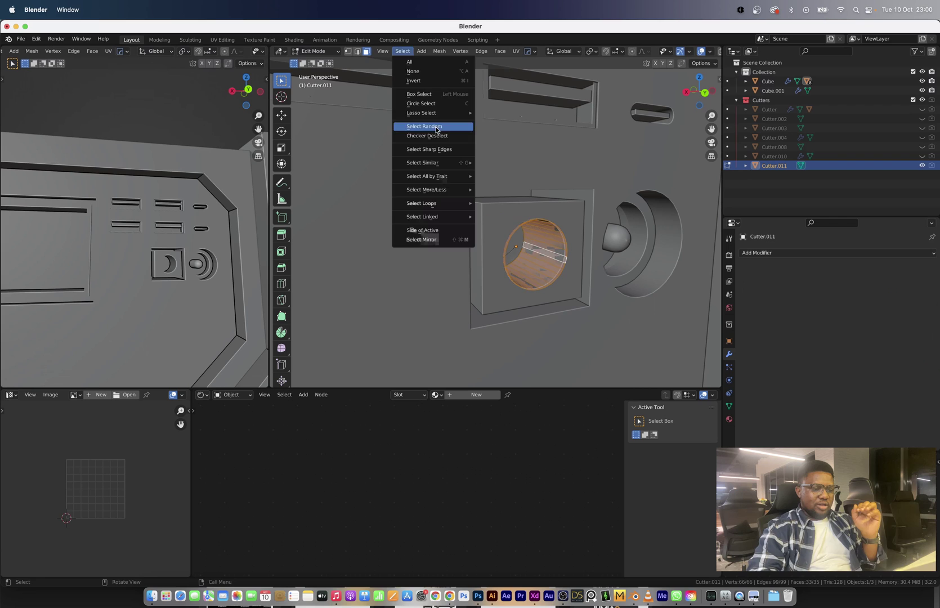
click(428, 127)
key(alt+e)
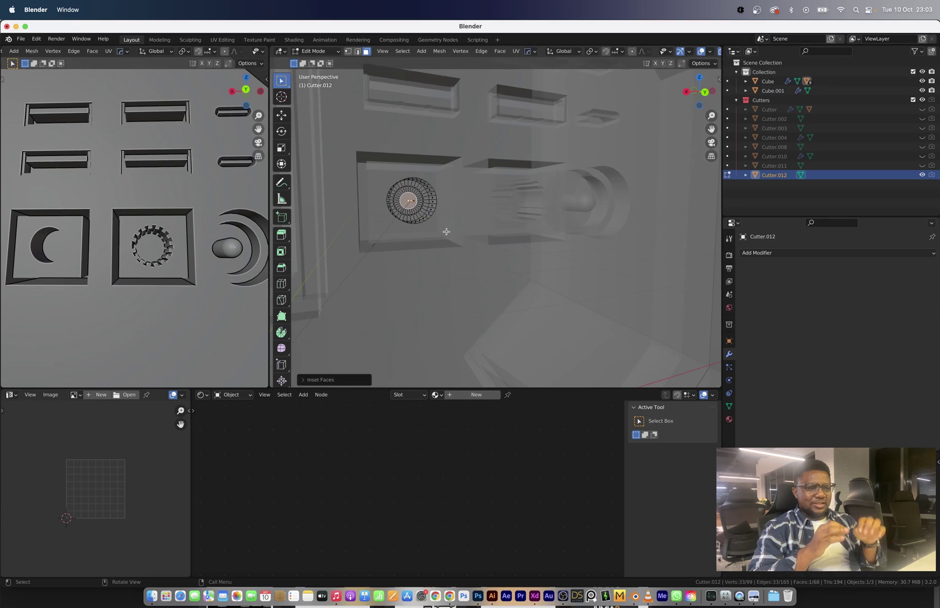
Extrude the inset centre face of the toothed ring's cutter.
key(e)
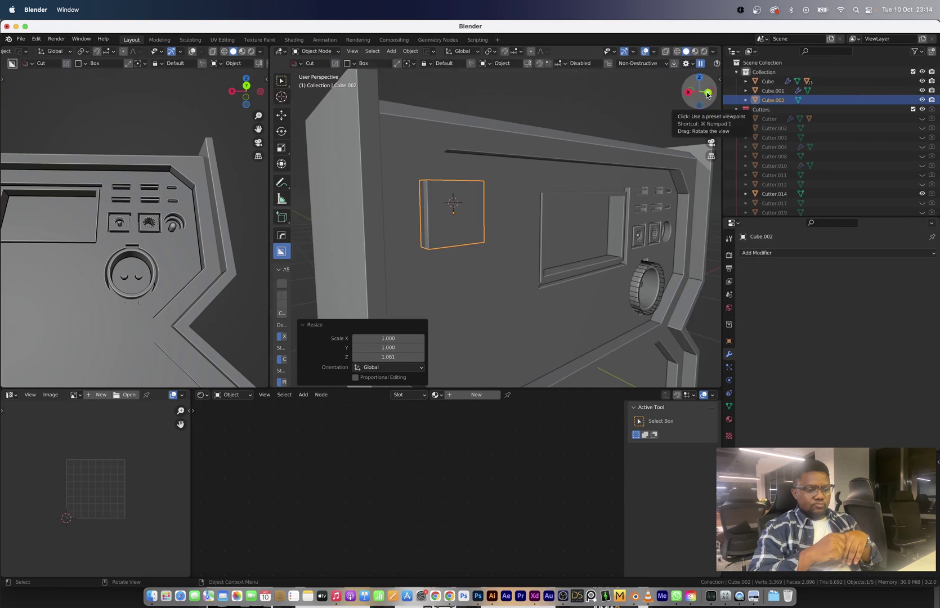
Cut a small upright rectangular slot into the upper centre of the square plate on the front panel with a boolean.
click(707, 94)
shift+click(465, 167)
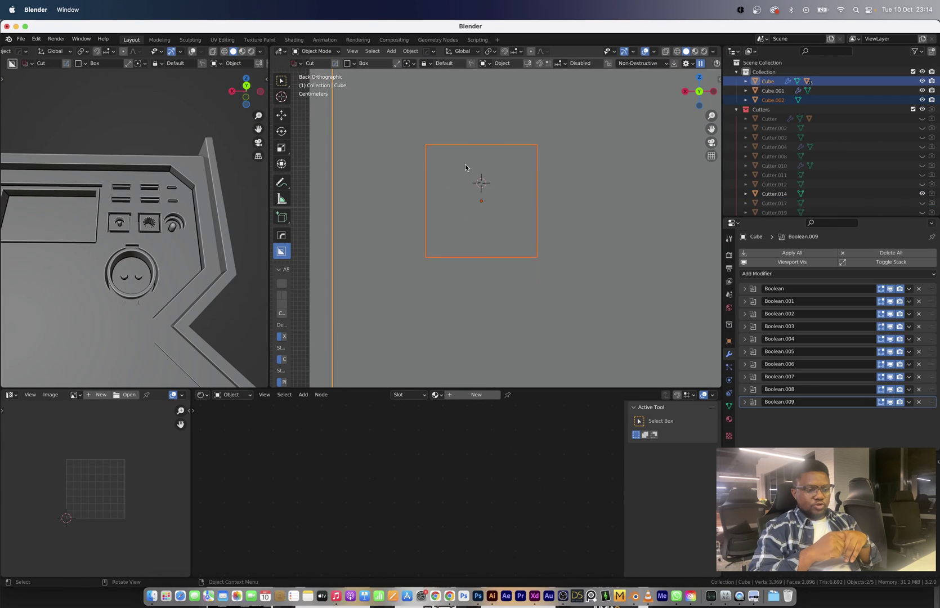
click(468, 223)
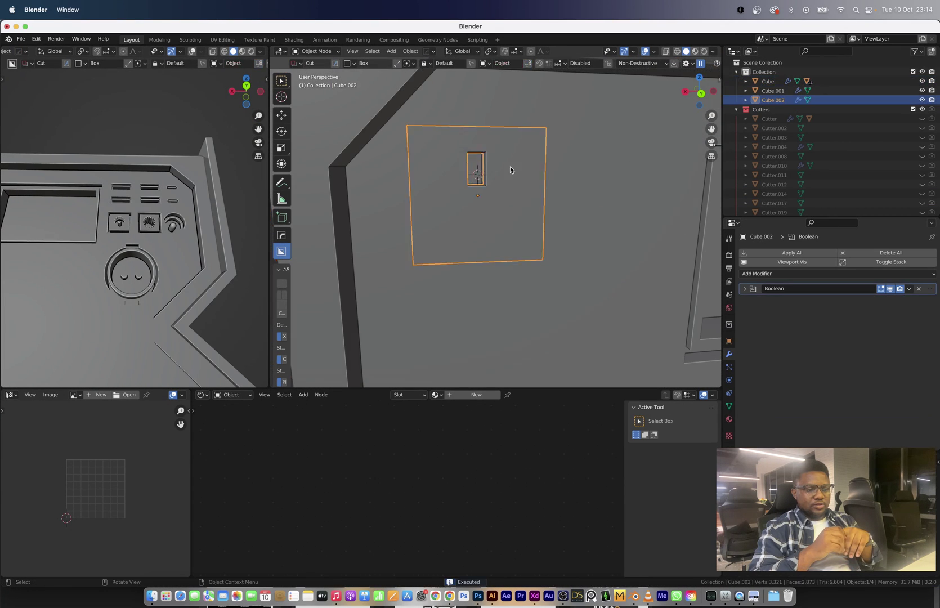
Duplicate the upright slot's cutter below the first slot and rotate the copy to horizontal for the socket's lower openings.
scroll(446, 151, up, 2)
key(Tab)
key(shift+d)
click(478, 315)
key(r)
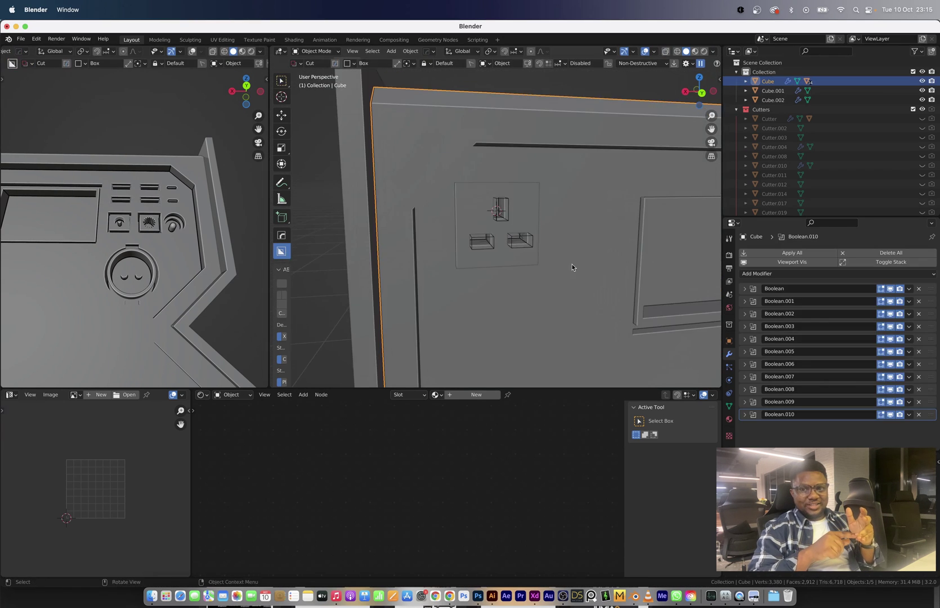
Bevel the front edges of the square socket plate.
click(478, 213)
key(Tab)
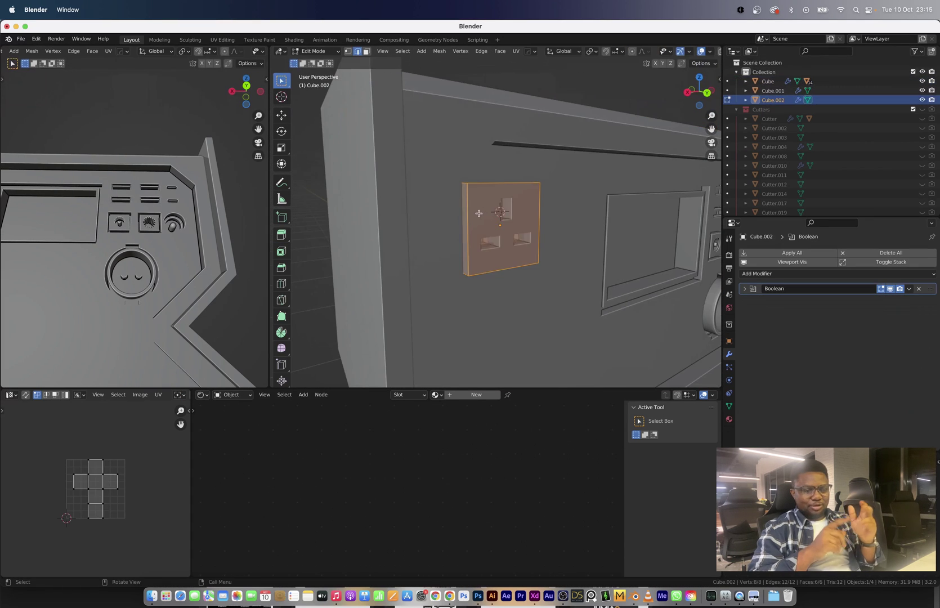
key(Tab)
scroll(502, 222, down, 3)
middle_drag(502, 221, 579, 229)
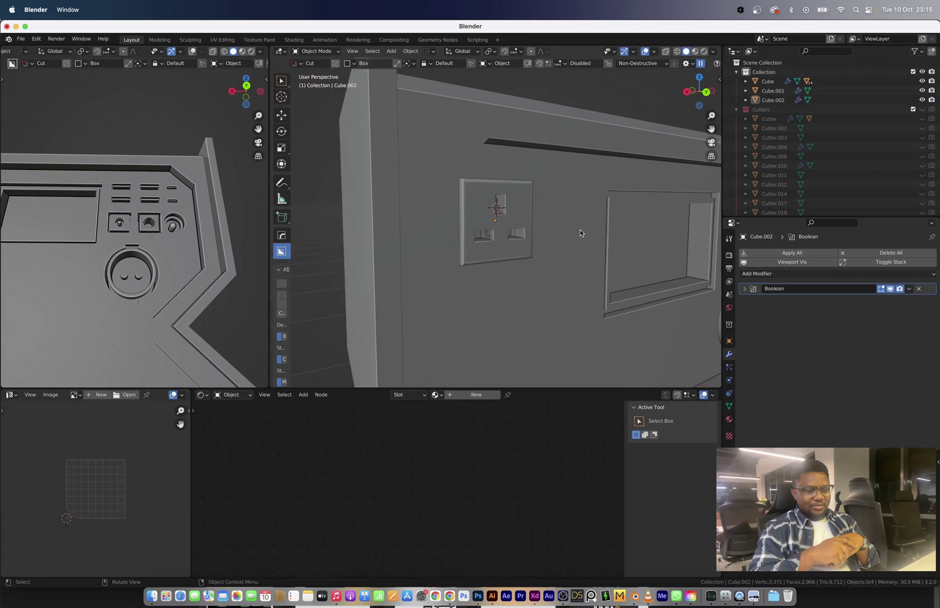
scroll(627, 282, up, 3)
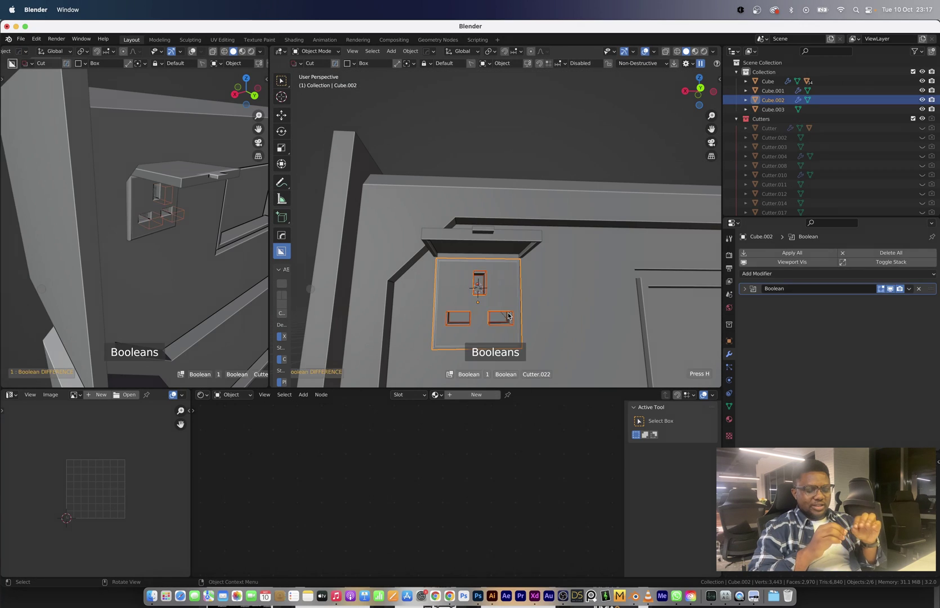
Duplicate the socket plate beside the original and rotate a linked copy of its cover by about 90°.
key(shift+d)
click(625, 247)
key(KP_3)
key(r)
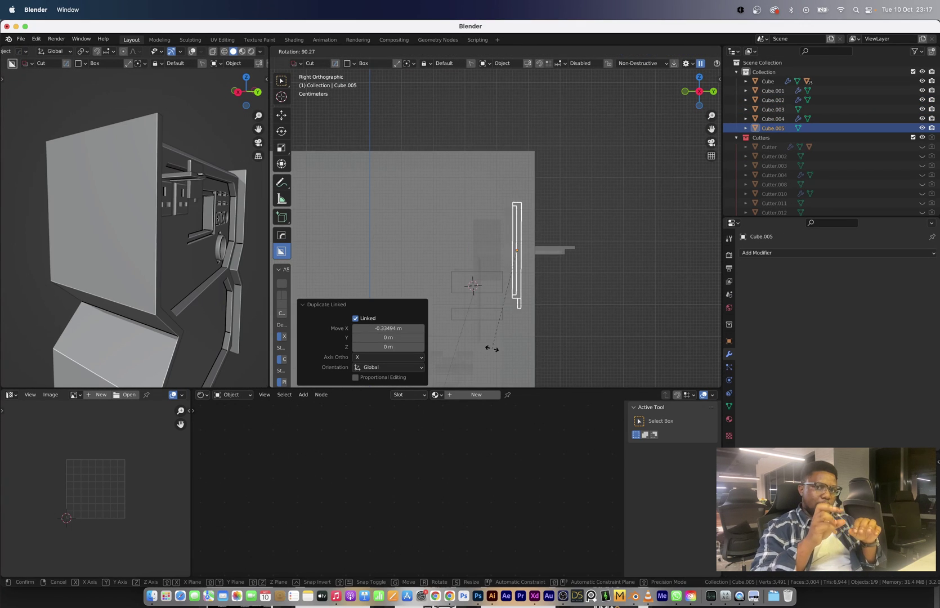
middle_drag(491, 372, 563, 315)
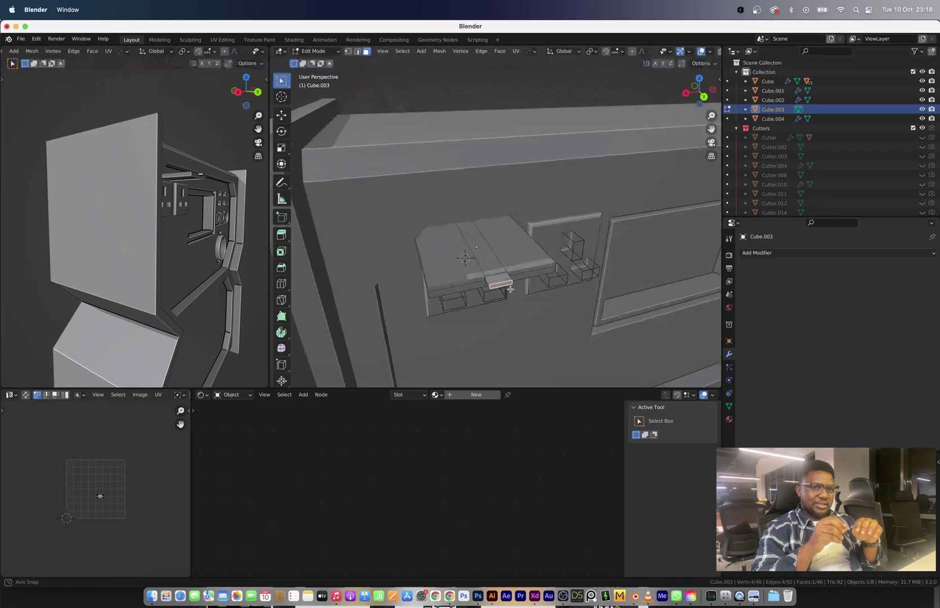
Inset the top faces of the open socket cover to form a panel within a narrow border.
key(i)
click(596, 289)
click(592, 285)
scroll(593, 286, up, 3)
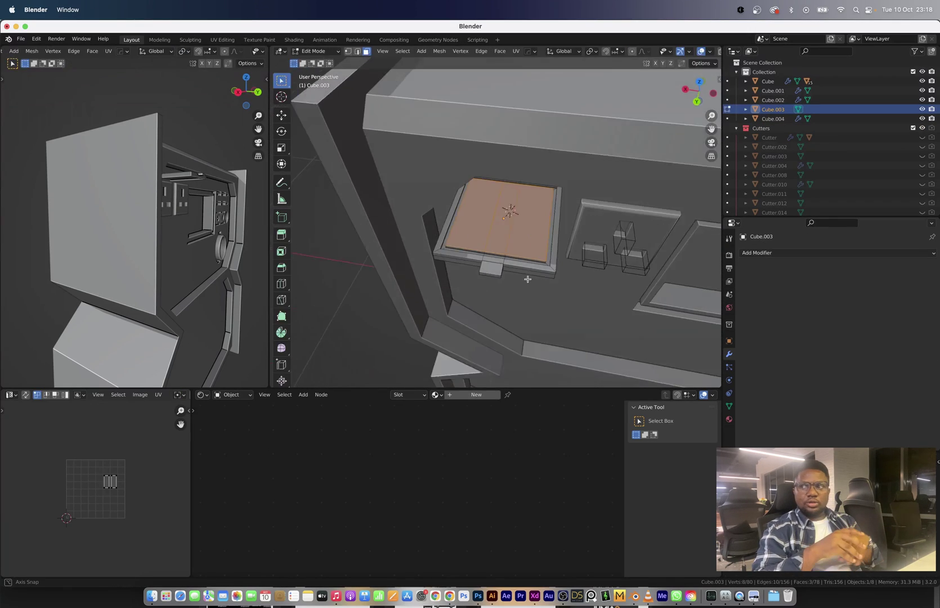
key(Tab)
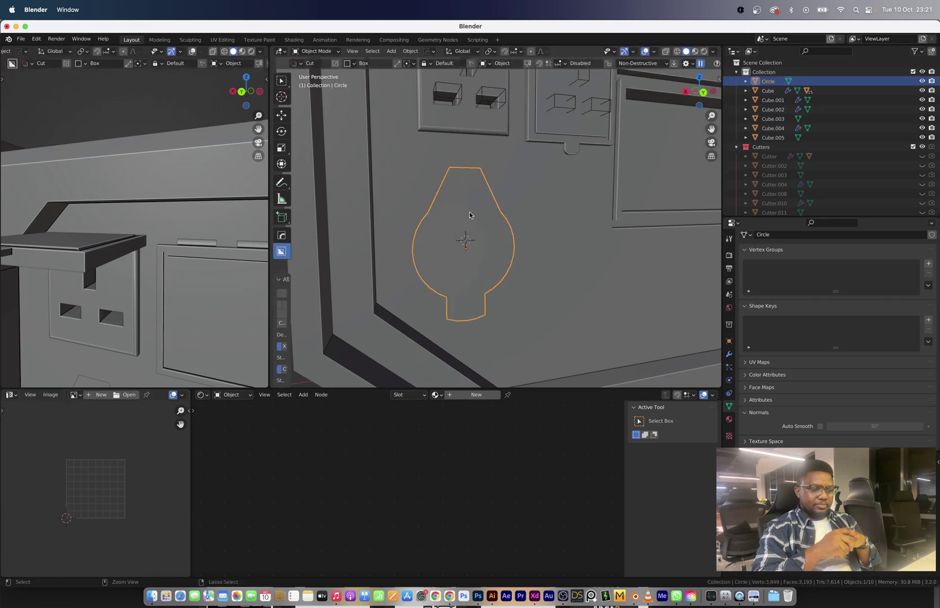
Select the upper arc of the circle below the sockets and shape it into the round cover's top tab.
key(ctrl+KP_1)
drag(395, 126, 499, 157)
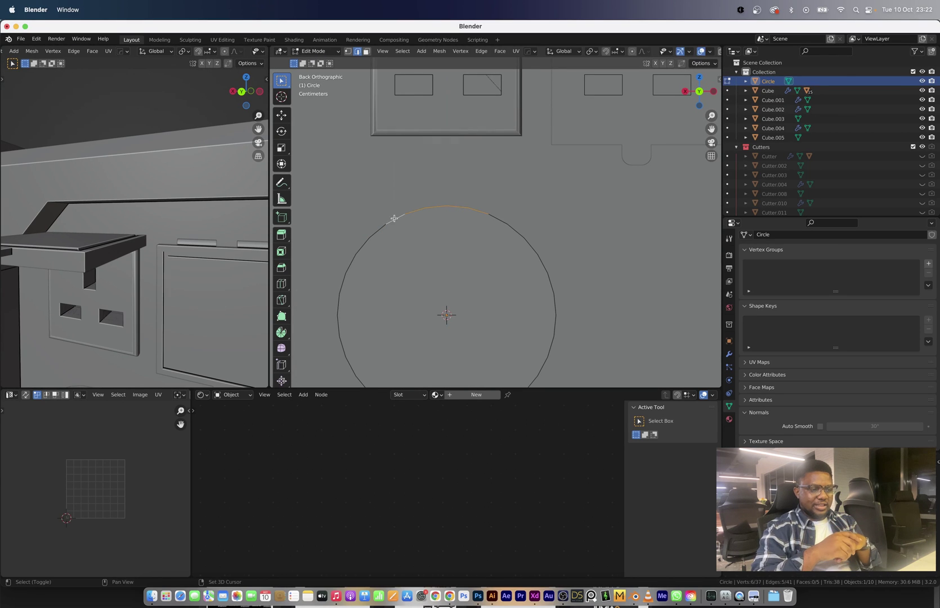
click(497, 194)
scroll(495, 217, down, 3)
Form the round cover's raised rim around its circular centre and select its edge loops.
middle_drag(526, 348, 472, 300)
key(3)
click(525, 256)
middle_drag(525, 256, 411, 175)
alt+click(408, 170)
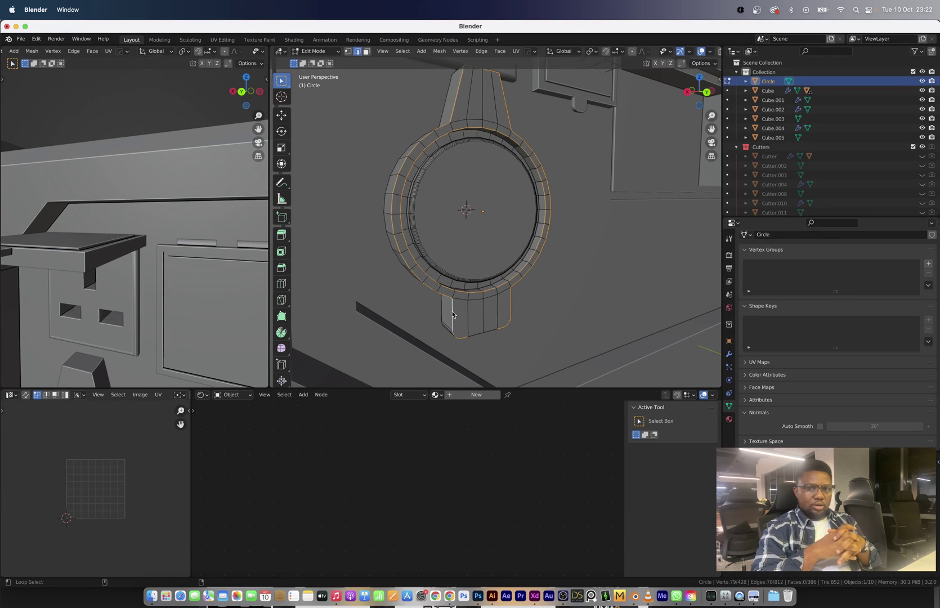
Slide the edge loop along the round cover's recessed rim to tighten its smoothed profile.
middle_drag(453, 314, 535, 175)
key(g)
key(g)
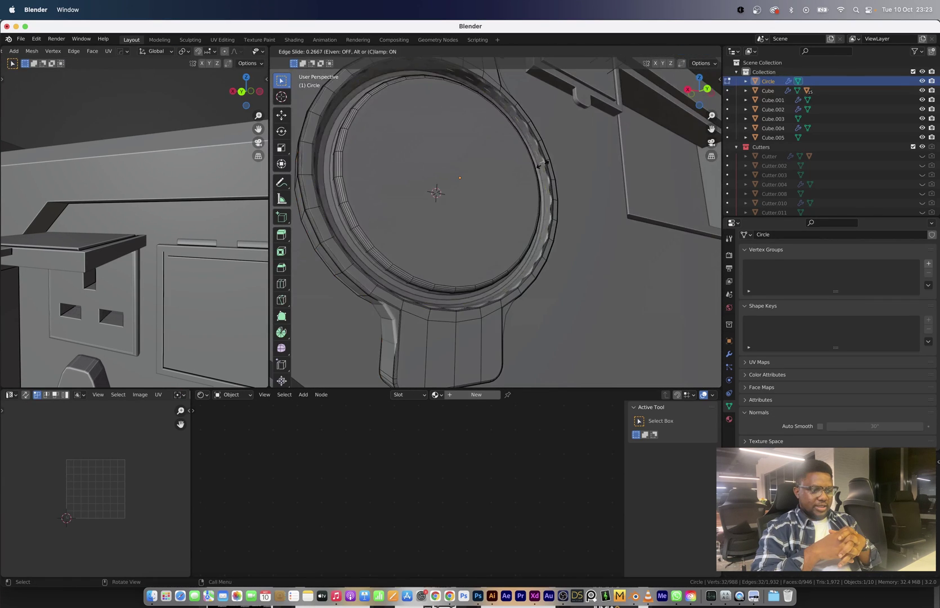
scroll(522, 288, down, 5)
middle_drag(522, 289, 526, 293)
alt+click(526, 293)
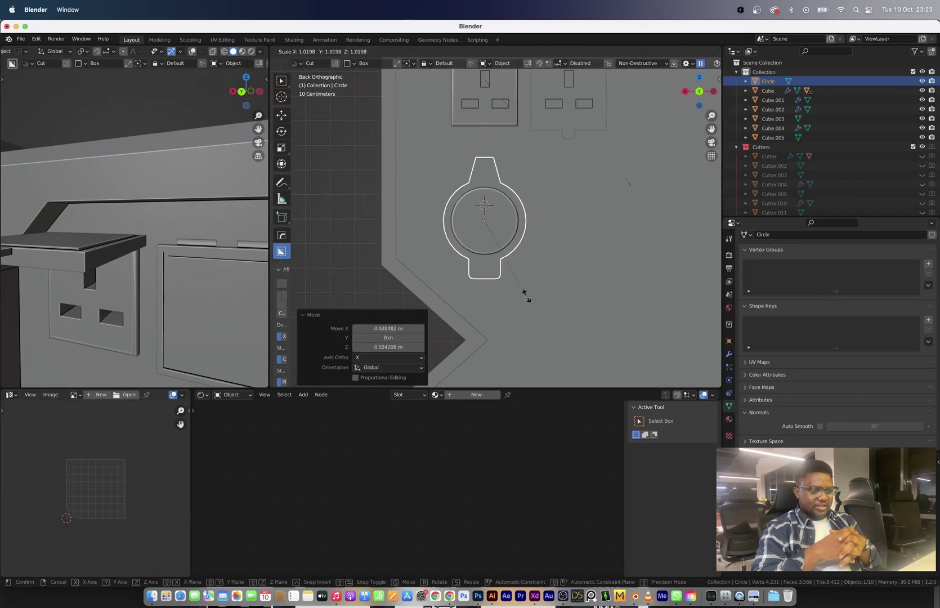
Add supporting loop cuts to the round cover's rim and tabs.
scroll(489, 219, up, 5)
key(ctrl+b)
key(Escape)
middle_drag(457, 189, 481, 163)
key(ctrl+r)
click(491, 192)
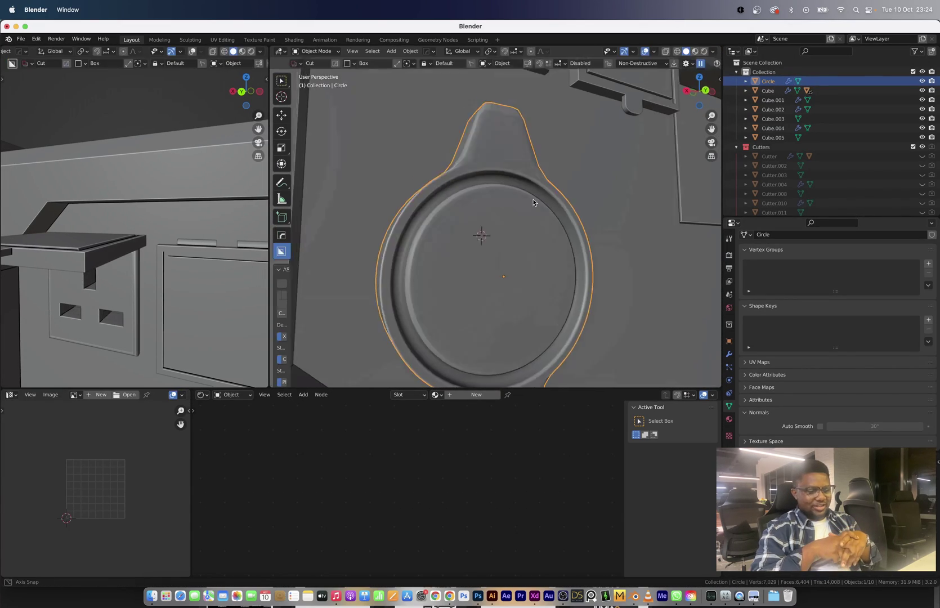
key(ctrl+r)
click(540, 272)
Inset the faces of the round cover's lower tab by about 0.064 m and extrude them along their normals.
click(509, 276)
key(i)
key(e)
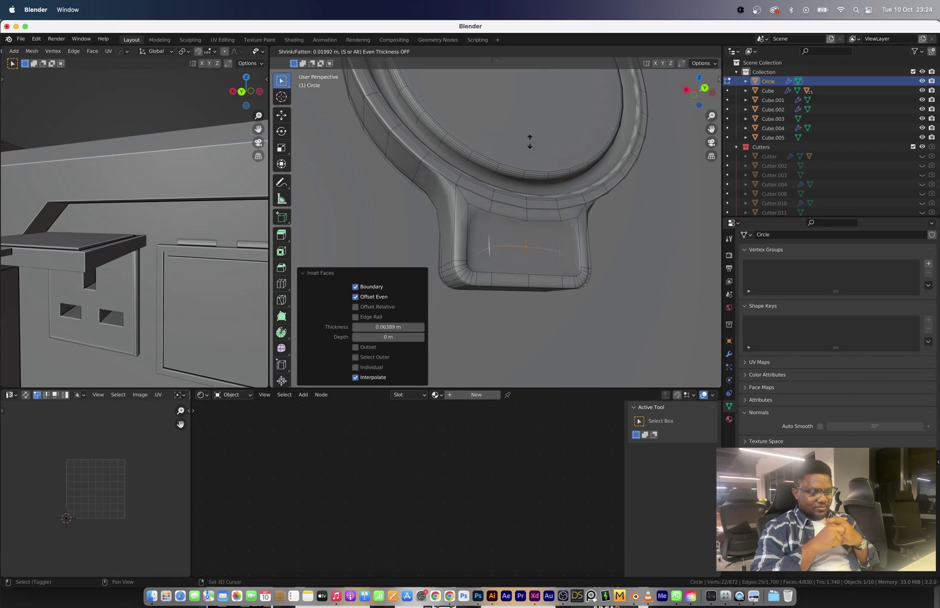
key(Tab)
scroll(515, 233, down, 3)
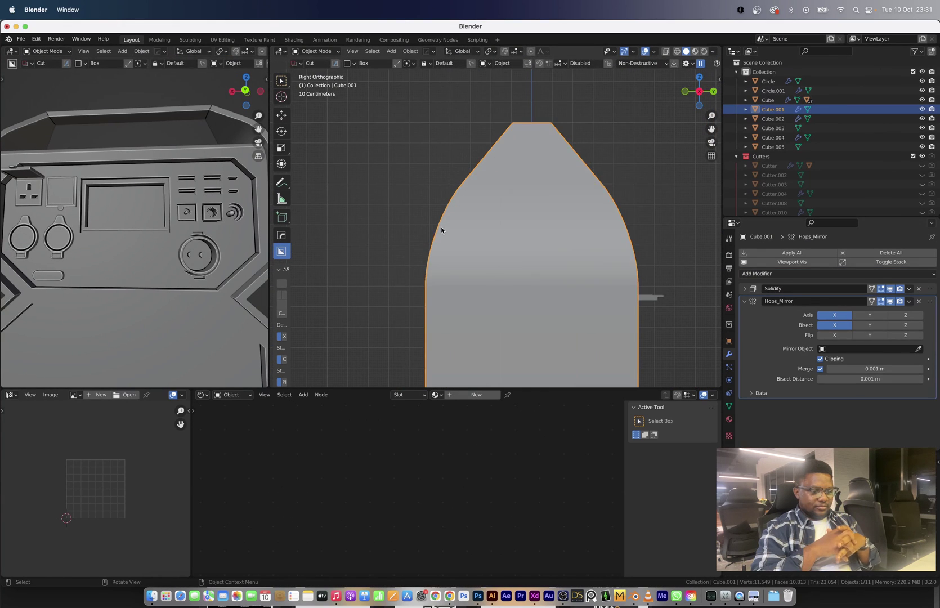
Cut a rounded rectangular hand slot through the upper side of the outer frame and adjust its cutter.
drag(492, 225, 575, 259)
middle_drag(575, 259, 615, 190)
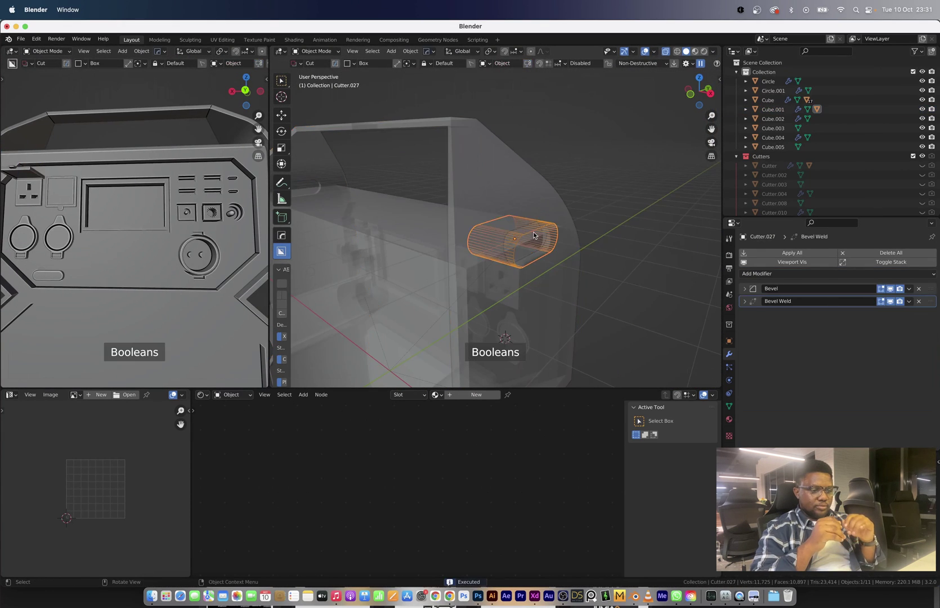
key(Tab)
key(KP_3)
key(x)
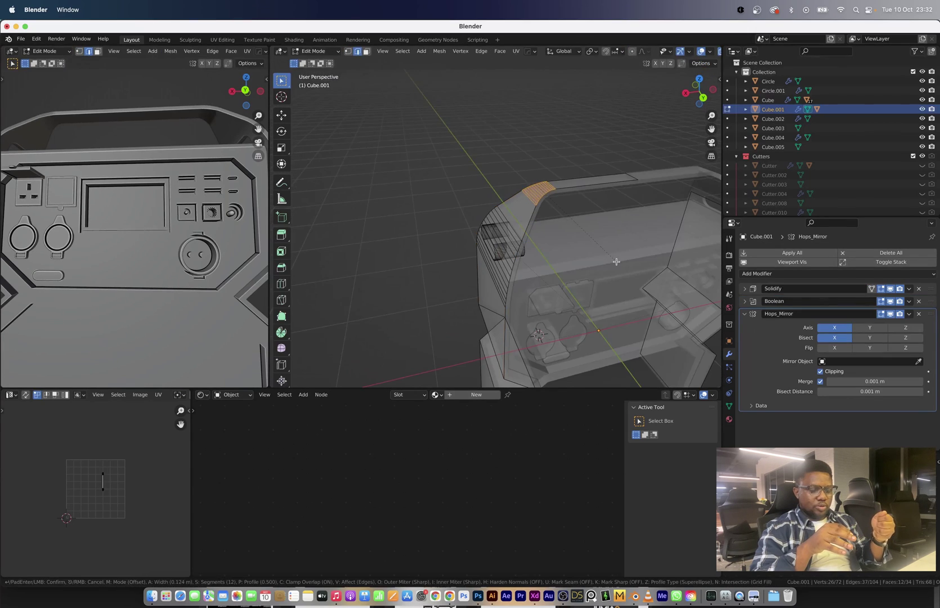
Round the outer frame's upper handle corner with a 12-segment bevel of 0.124 m.
scroll(531, 264, down, 4)
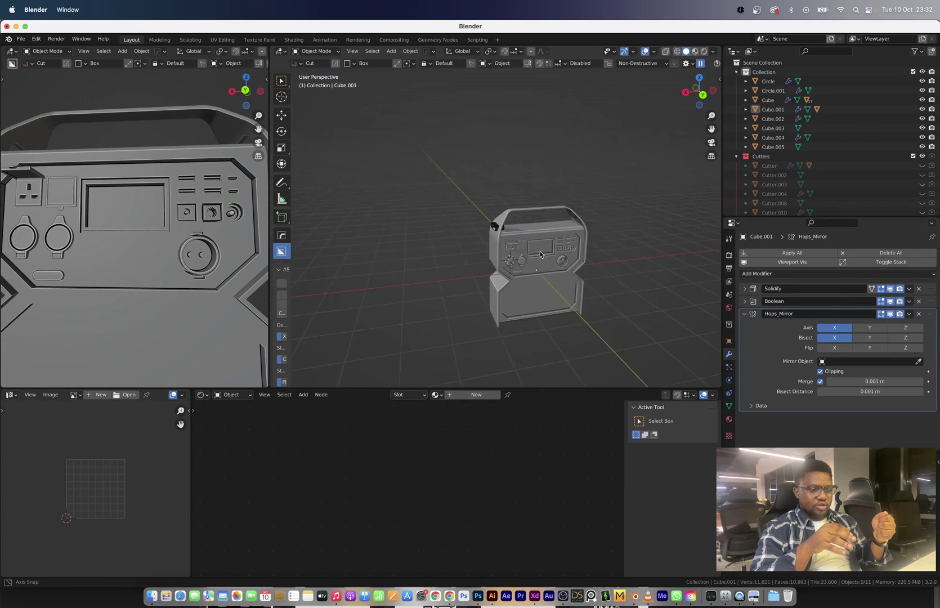
middle_drag(129, 225, 106, 207)
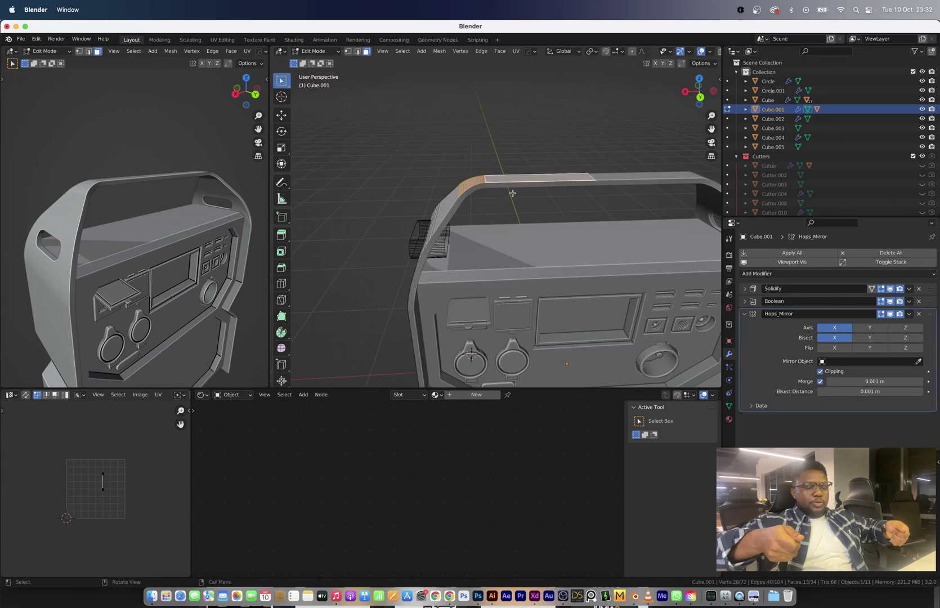
Duplicate the handle's top and rounded corner faces, separate them into a new object and lower it about 0.05 m along Z.
key(shift+d)
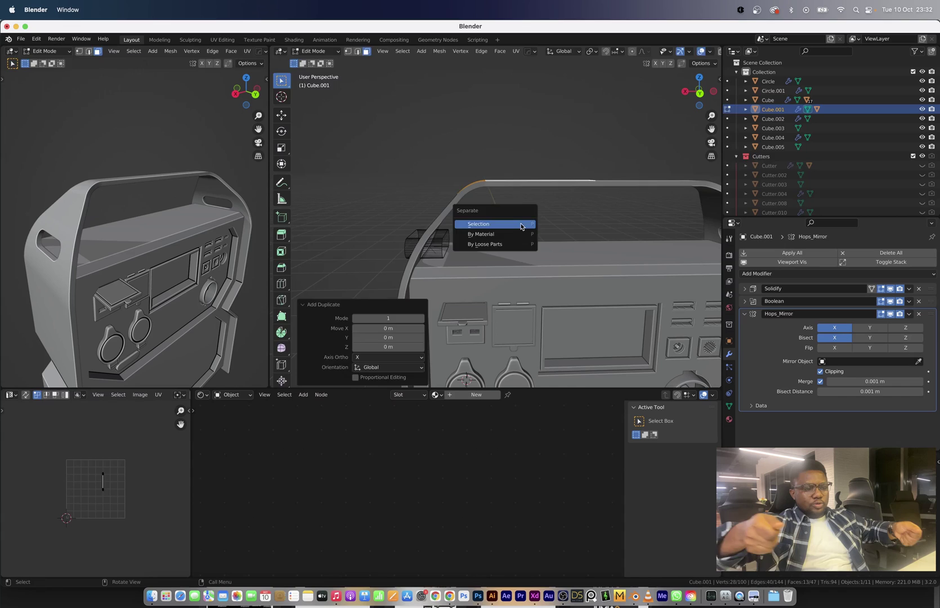
key(z)
click(519, 243)
Add a Bevel modifier to the separated grip beneath the handle.
click(744, 313)
click(757, 273)
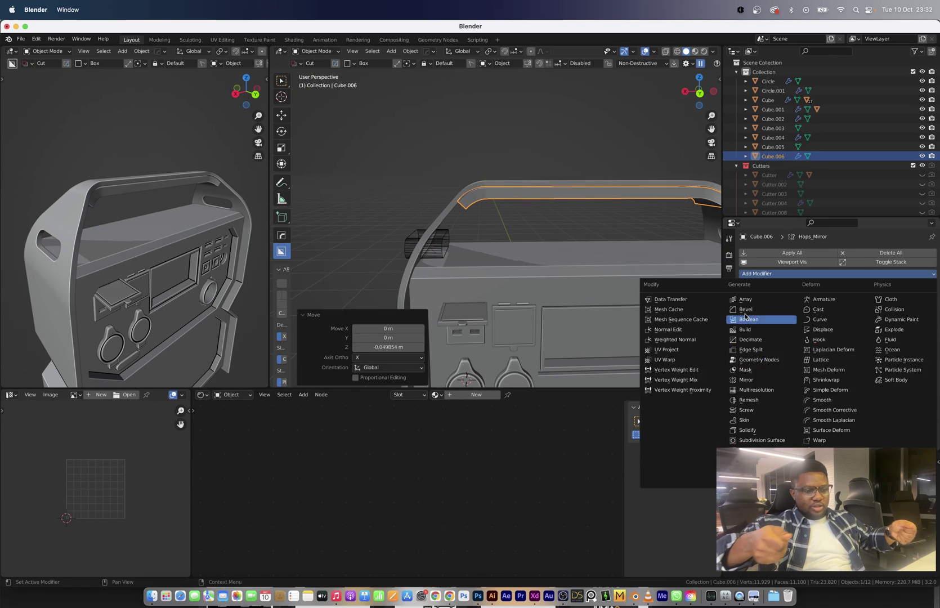
click(748, 315)
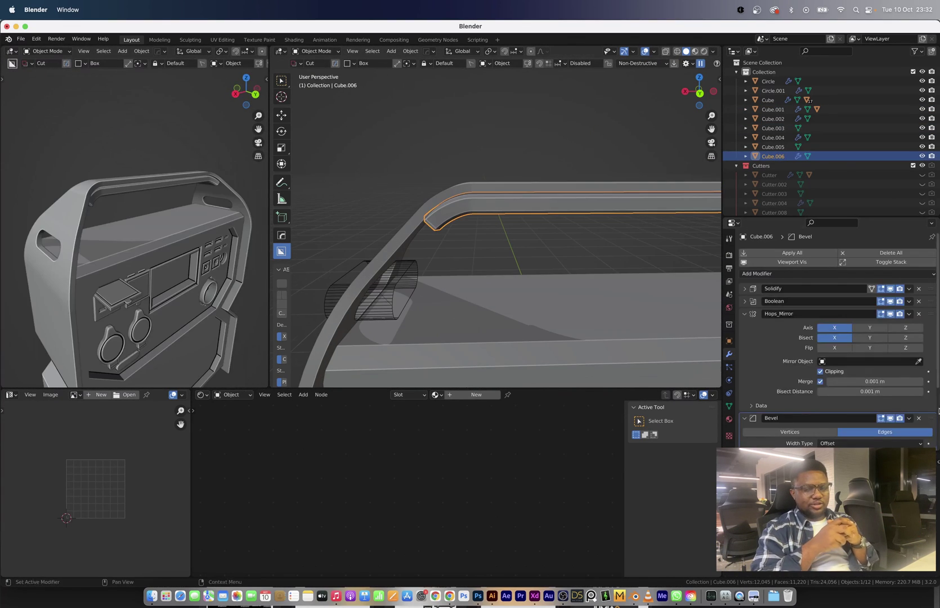
Select the main body and cut a round recess into the front panel below the screen.
click(176, 248)
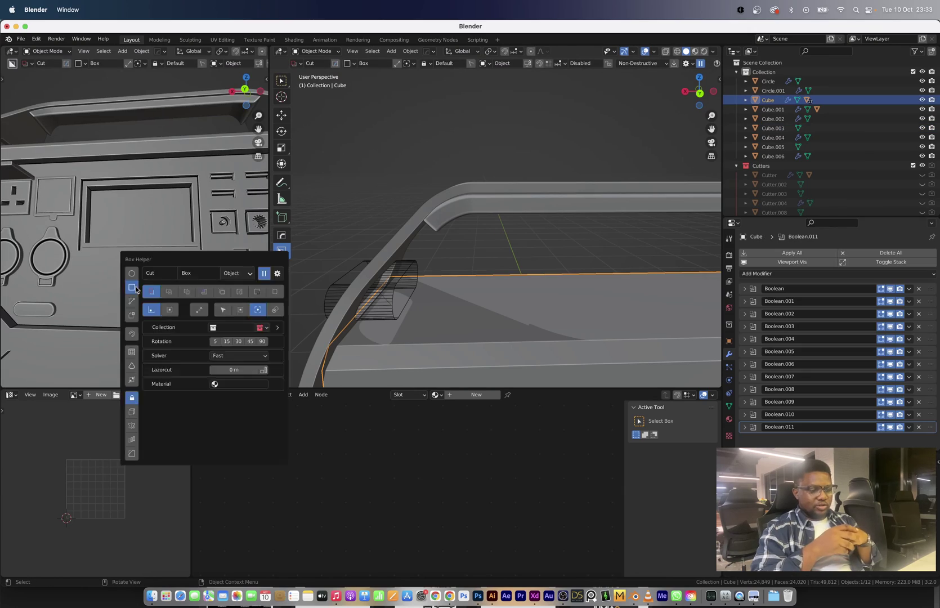
drag(105, 268, 147, 320)
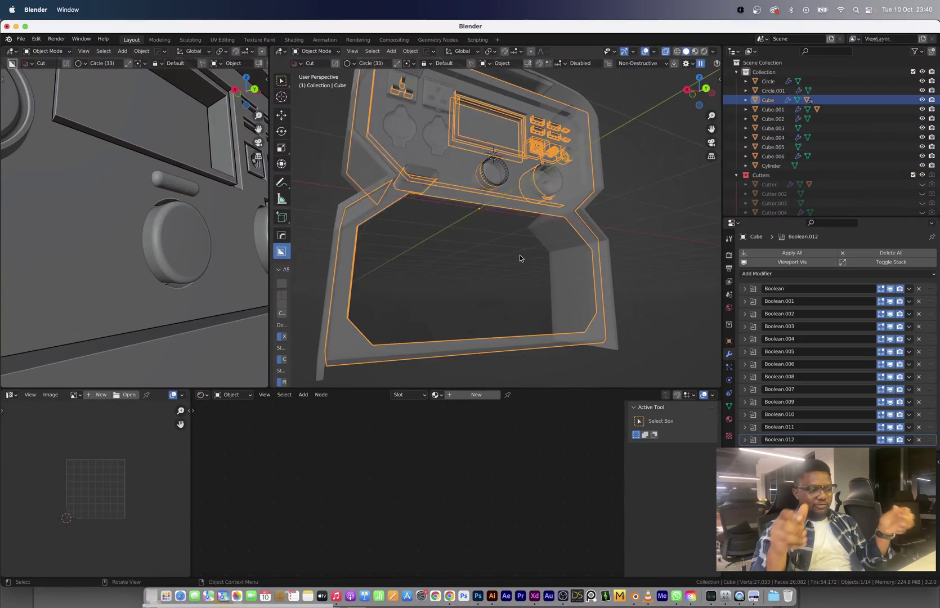
Reveal the main body's boolean cutters and recentre the origin of the lower opening's cutter.
key(q)
mouse_move(495, 270)
click(434, 201)
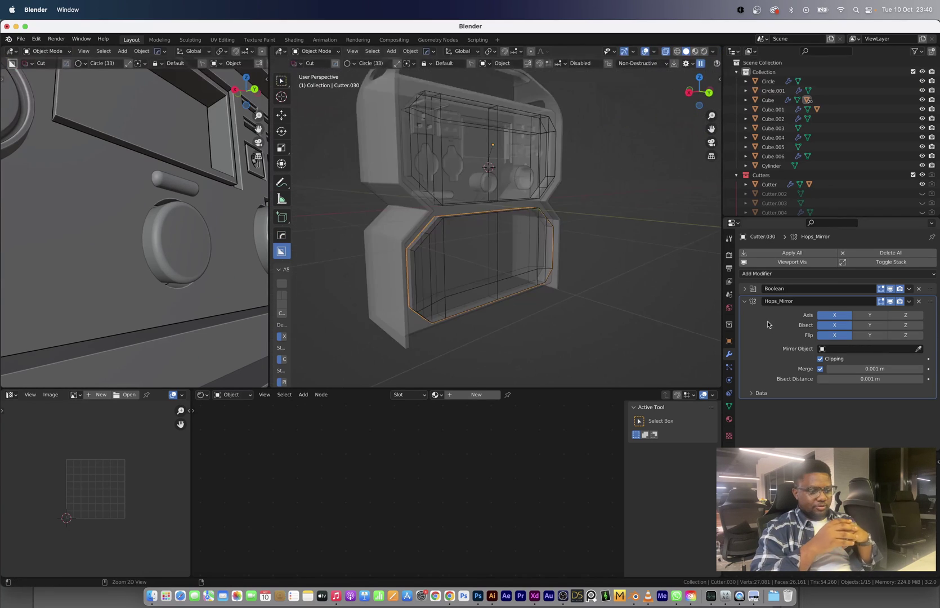
right_click(519, 277)
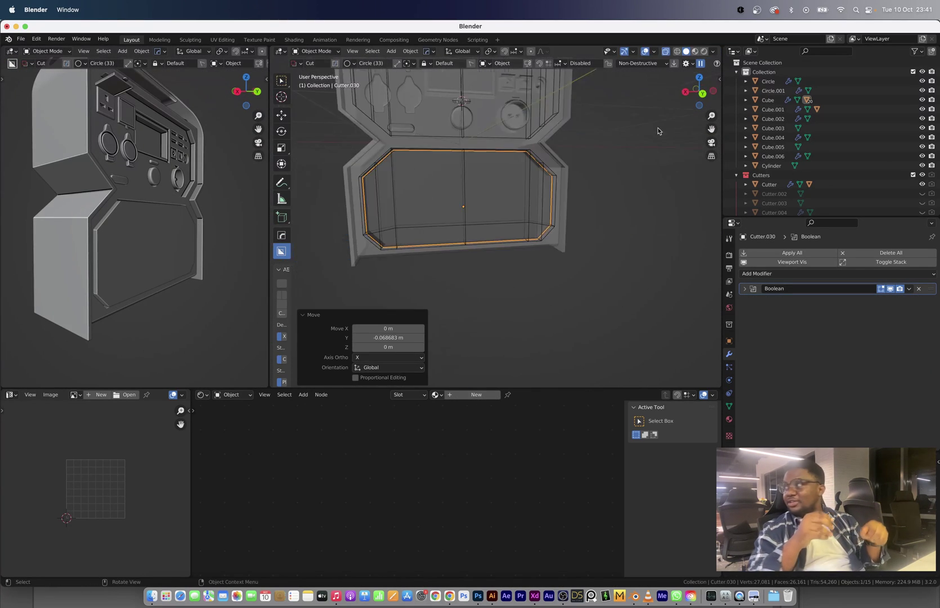
Scale the lower opening's panel-shaped cutter along Z and move it up about 0.007 m to fit inside the border.
key(s)
key(z)
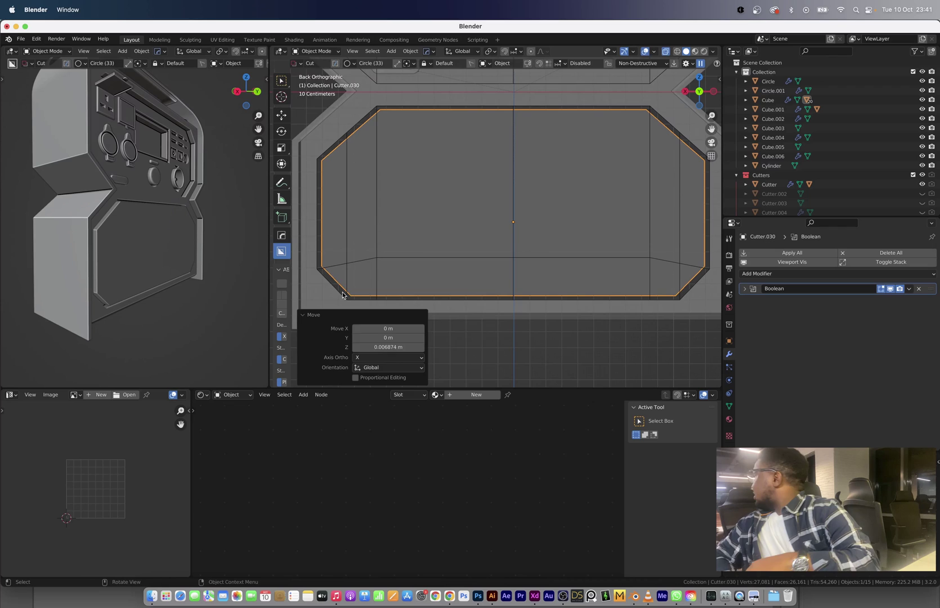
drag(342, 294, 577, 295)
drag(689, 288, 689, 289)
middle_drag(690, 289, 482, 273)
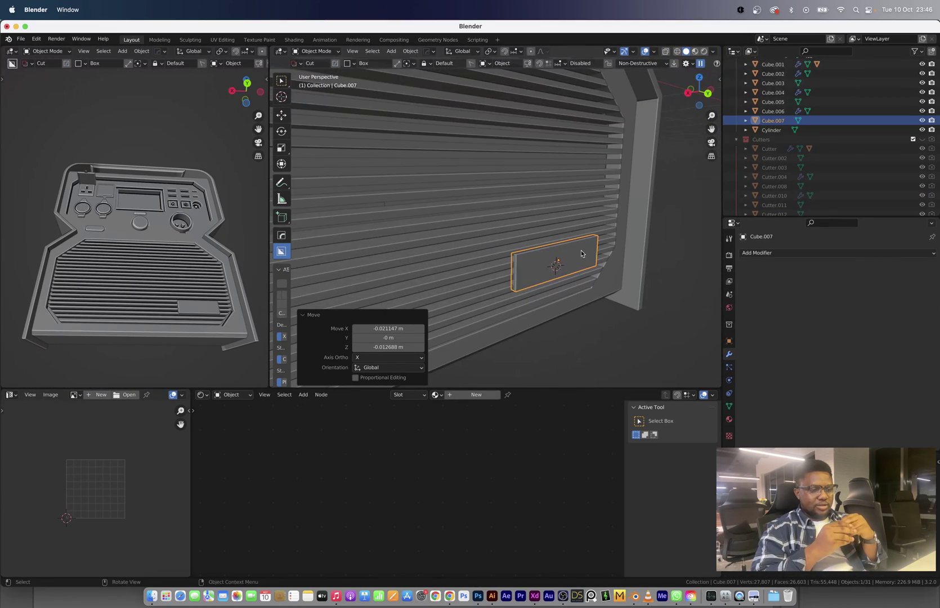
Select the imported Asset 2.svg logo curves and rotate them 180° about Z.
click(762, 149)
key(KP_Decimal)
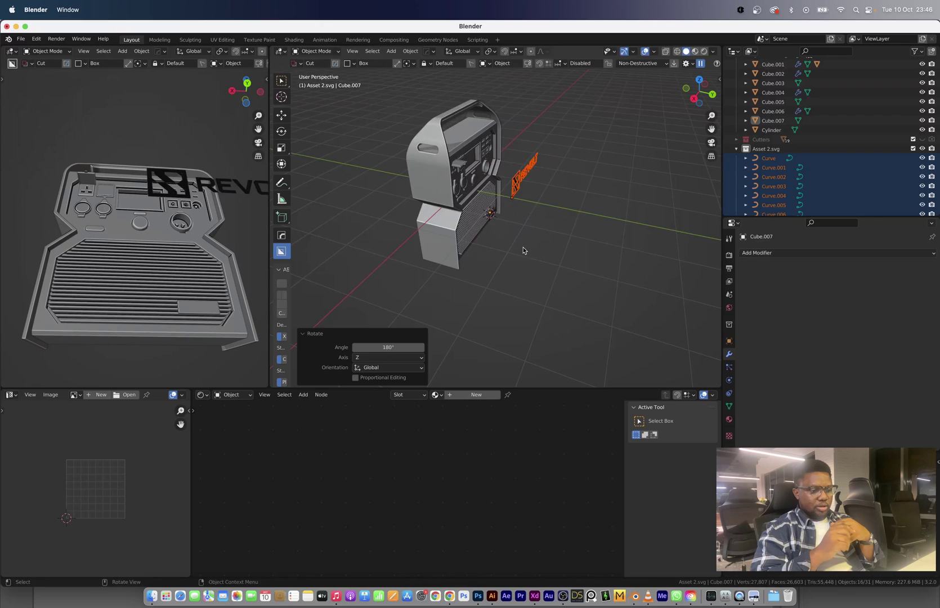
Apply the logo curves' transforms and join them into a single object.
key(KP_Decimal)
key(ctrl+a)
key(ctrl+j)
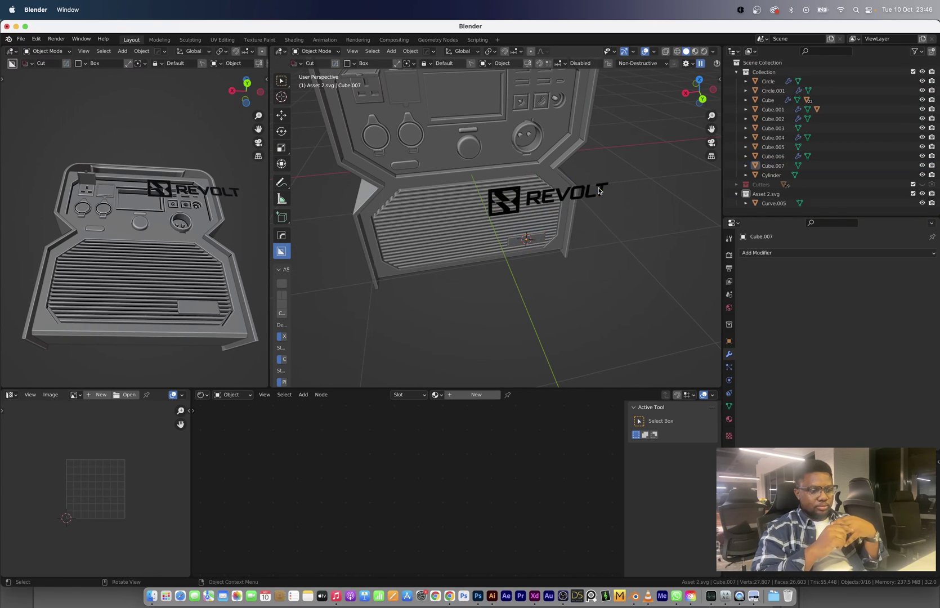
Recentre the REVOLT logo's origin and scale the logo to fit the small plate on the grille.
right_click(563, 223)
click(675, 237)
key(ctrl+KP_1)
key(s)
middle_drag(613, 245, 572, 246)
click(563, 290)
Align the REVOLT logo with the small grille plate in the back view and add the plate to the selection.
key(ctrl+KP_1)
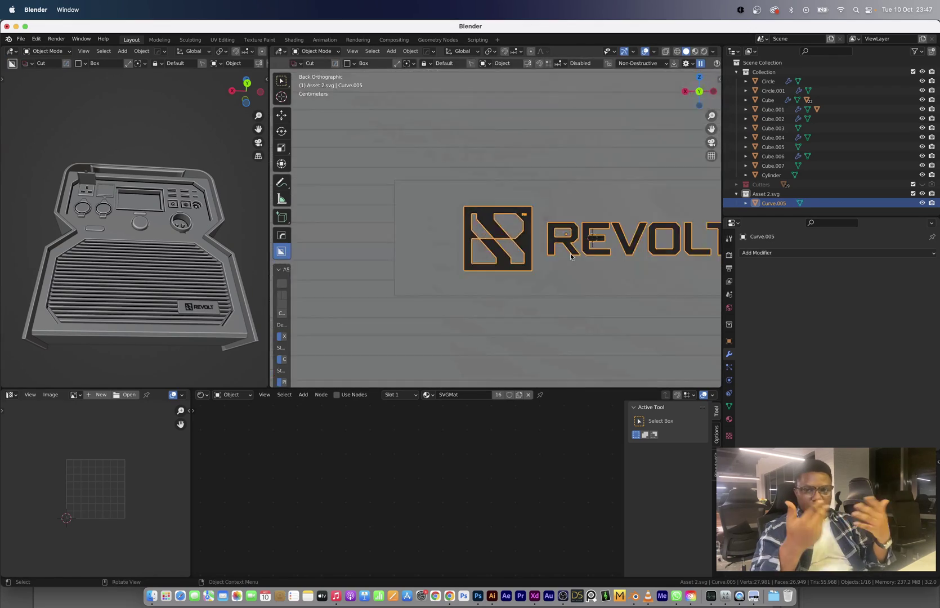
scroll(571, 256, down, 2)
shift+click(587, 256)
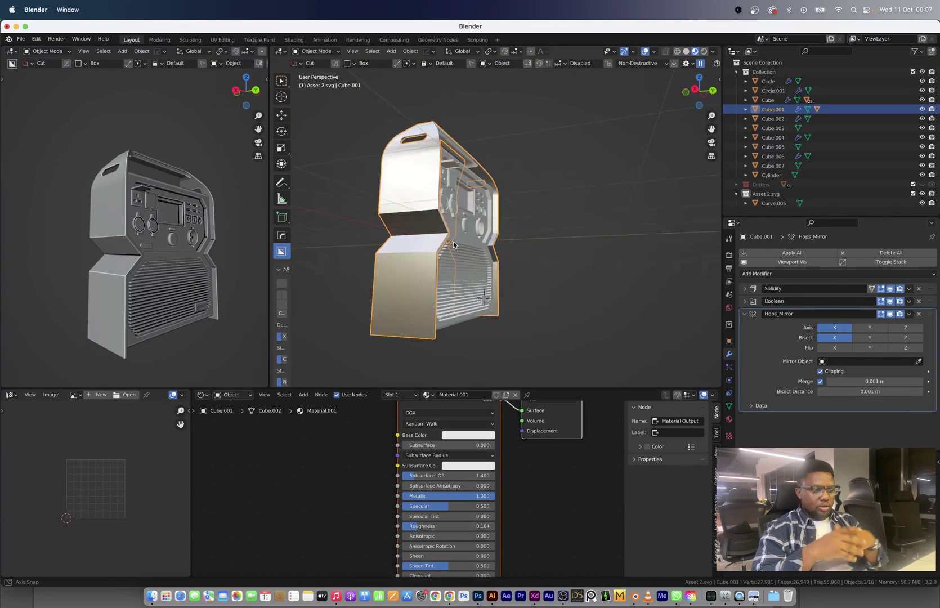
In the outer shell's metal material, add a Bump node between the noise texture's Fac and the shader's normal.
middle_drag(453, 244, 439, 242)
scroll(398, 478, down, 3)
key(shift+a)
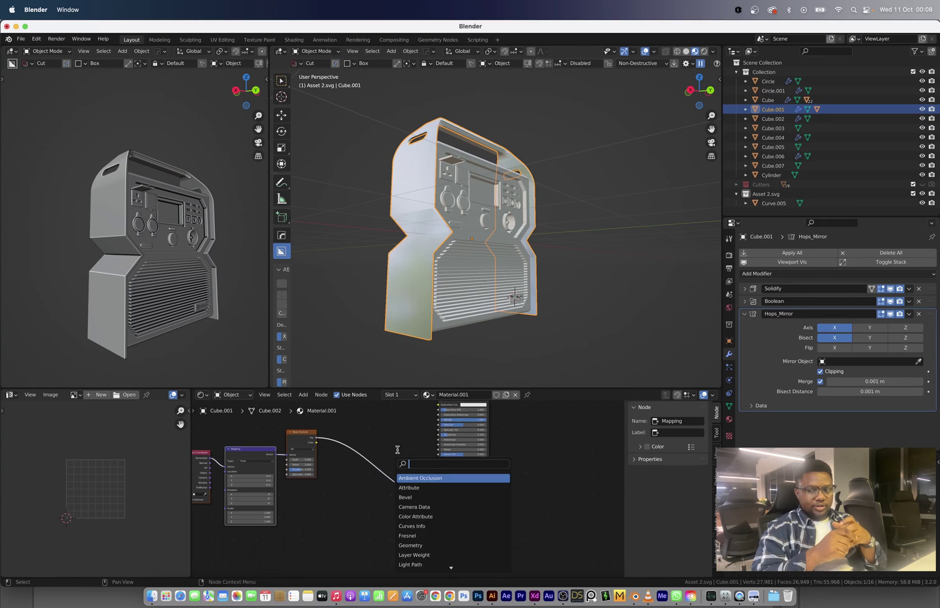
click(397, 449)
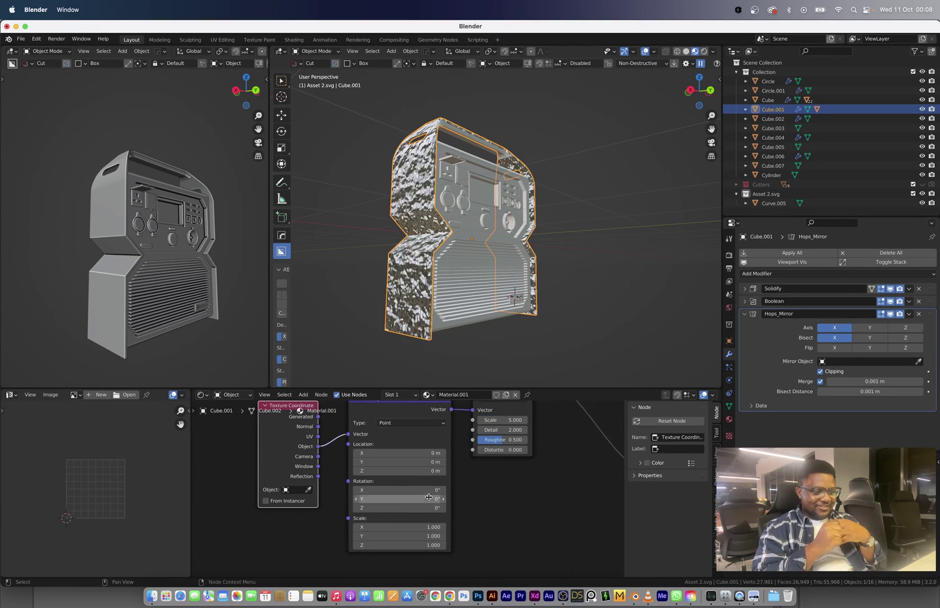
Set the shell texture's Mapping scale to X 17.4, Y 0.4 and Z 30, and the Bump strength to 0.1.
scroll(394, 480, up, 4)
drag(388, 479, 394, 480)
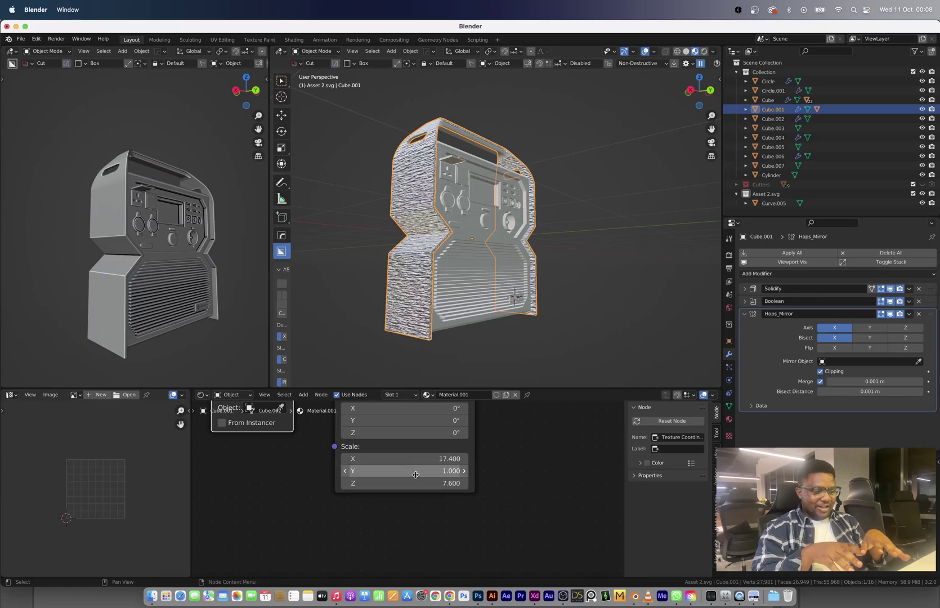
double_click(406, 473)
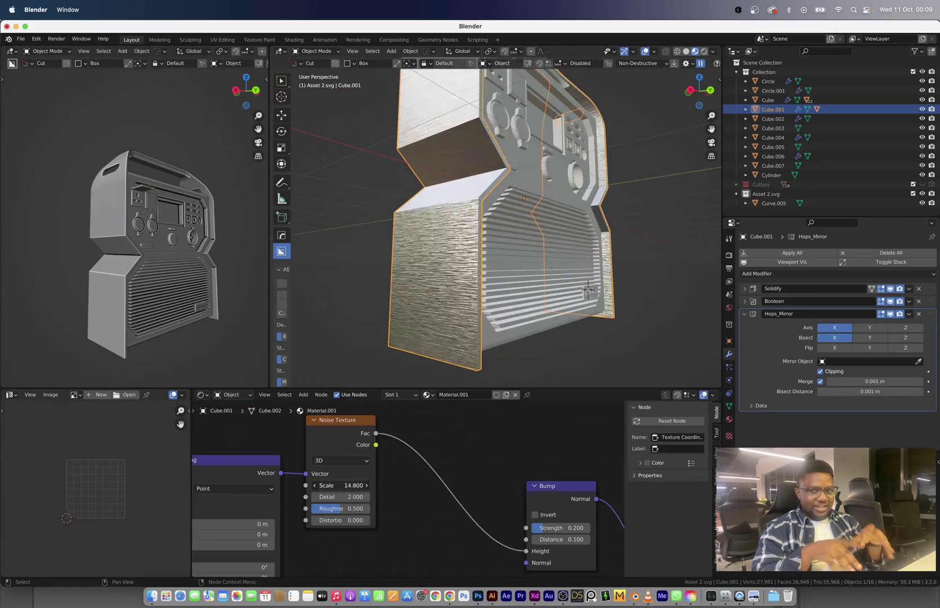
scroll(483, 191, up, 5)
scroll(482, 192, down, 5)
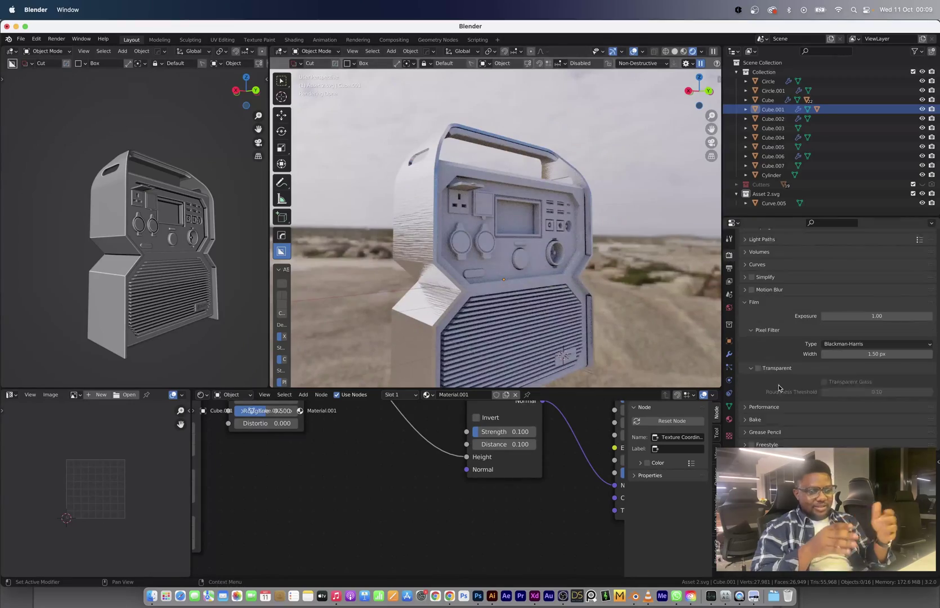
Connect the shell's noise Fac to Roughness through a ColorRamp and feed a Bevel node into the Bump's normal.
drag(390, 477, 537, 476)
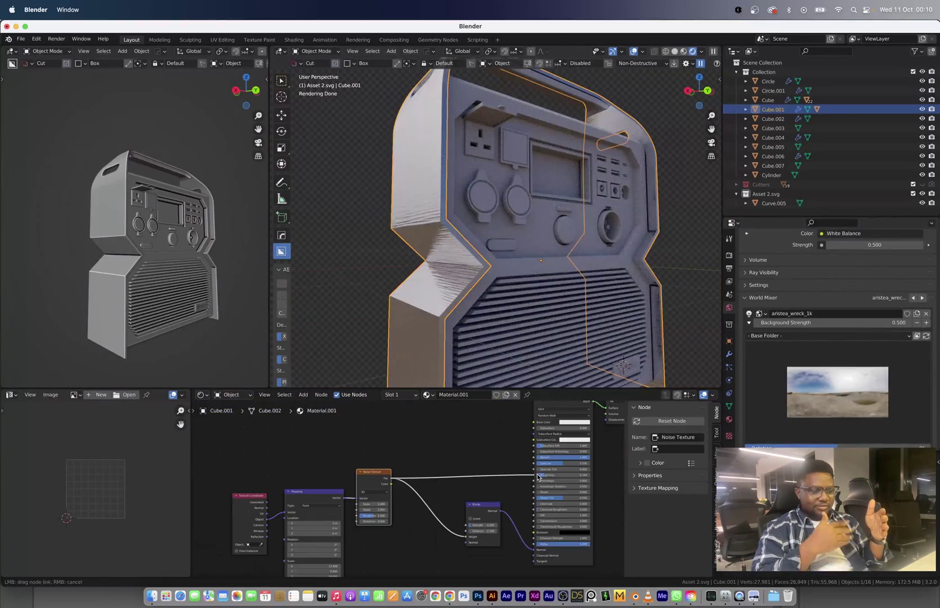
key(Return)
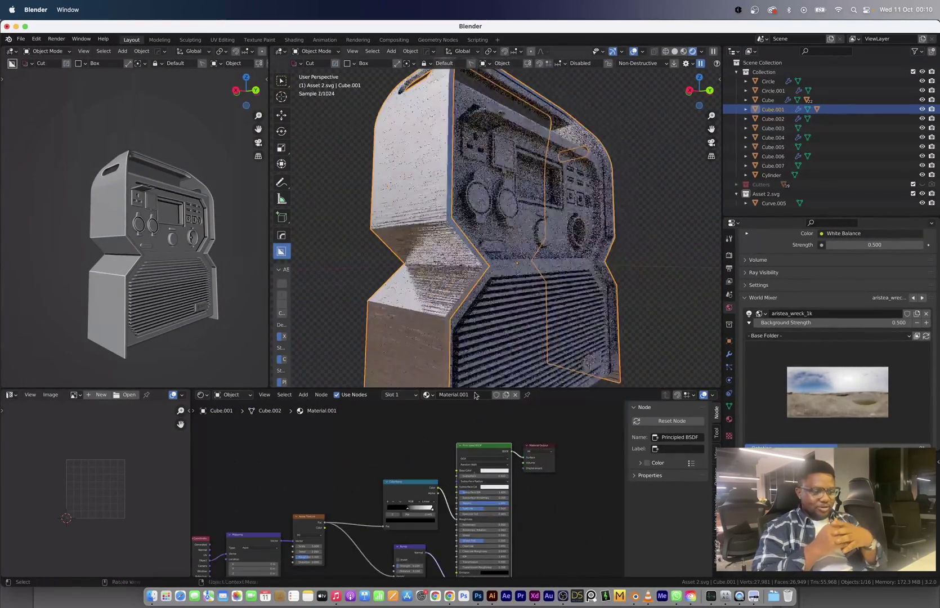
click(479, 434)
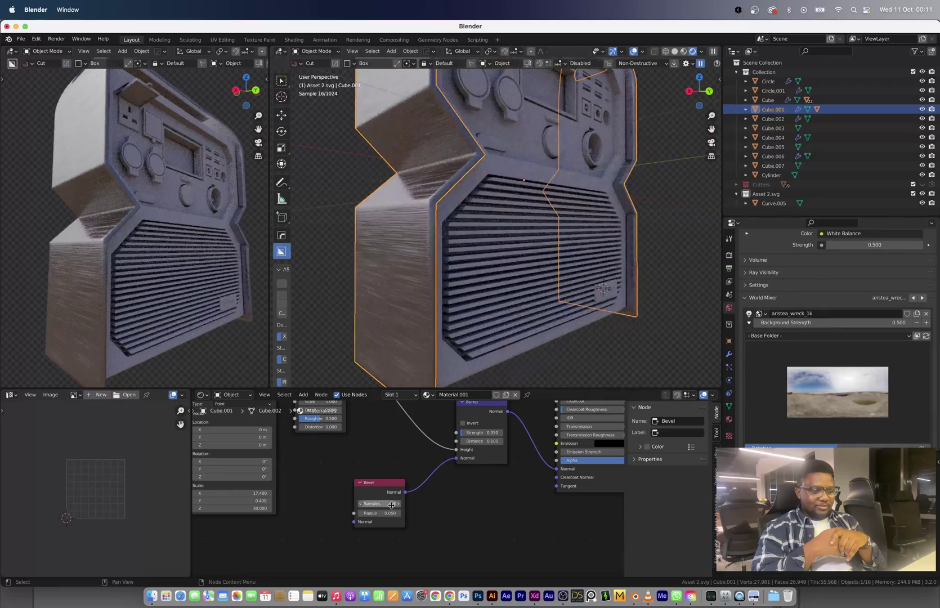
key(Return)
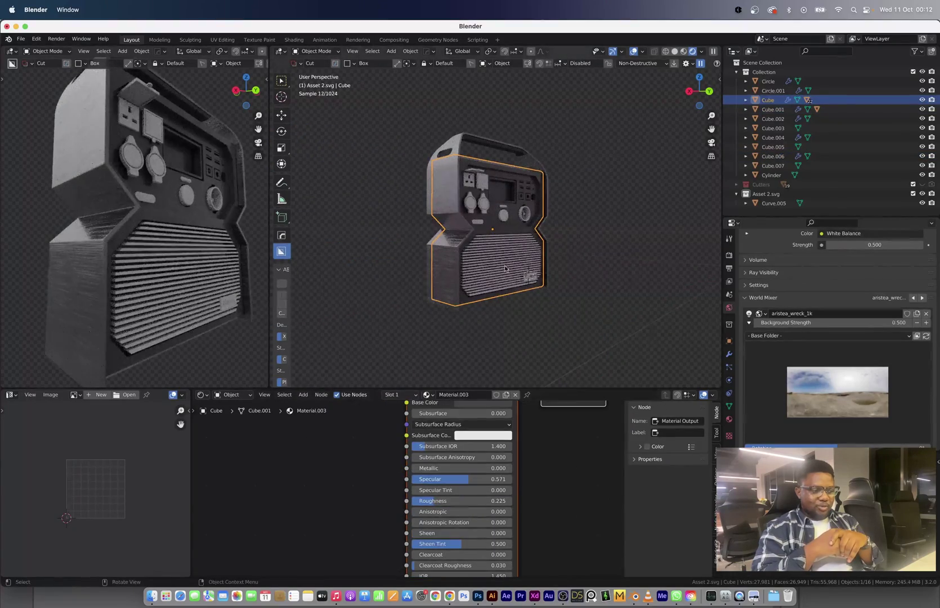
Build a noise-driven bump for the front panel's material with noise scale 400, and add a Bevel node to it.
click(483, 204)
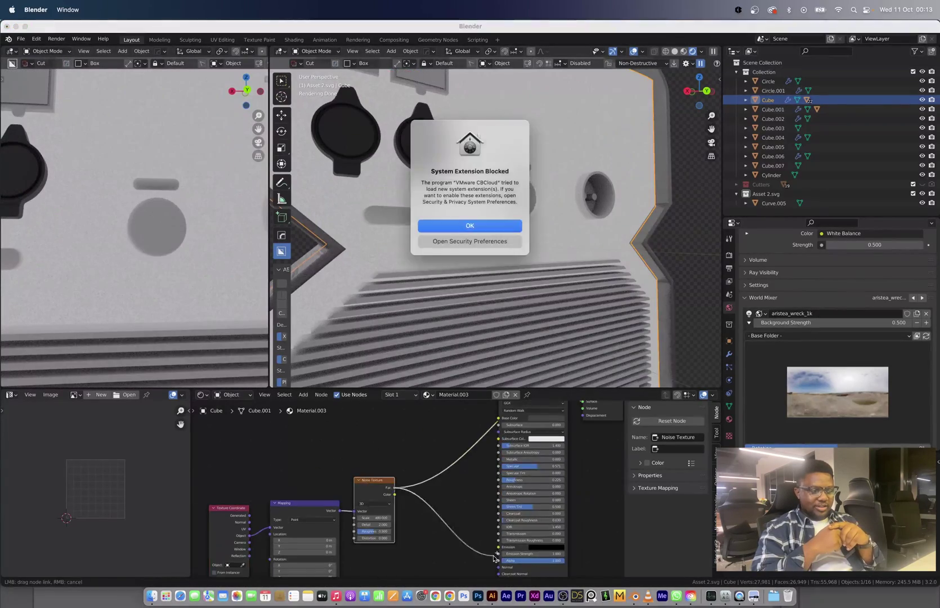
key(shift+a)
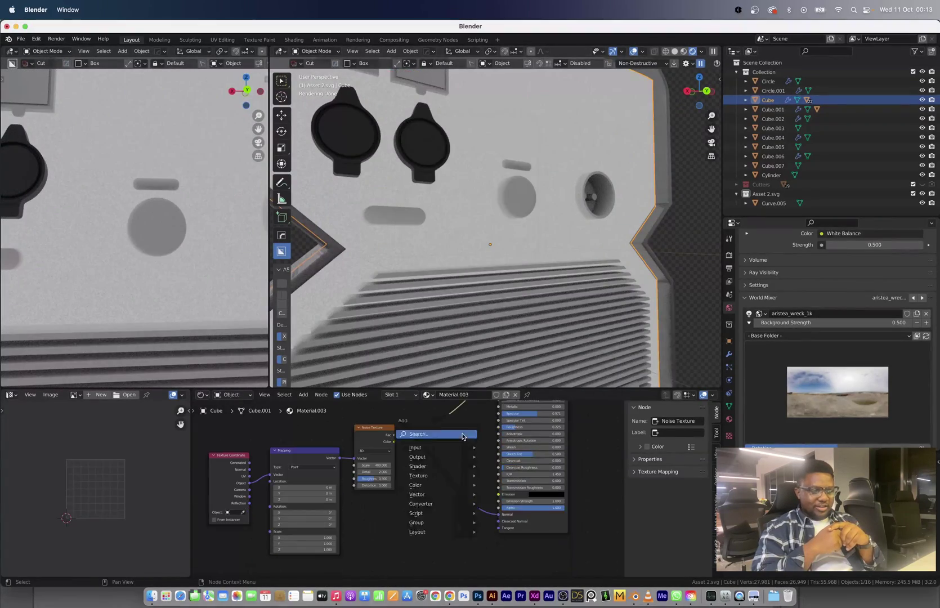
drag(436, 493, 434, 490)
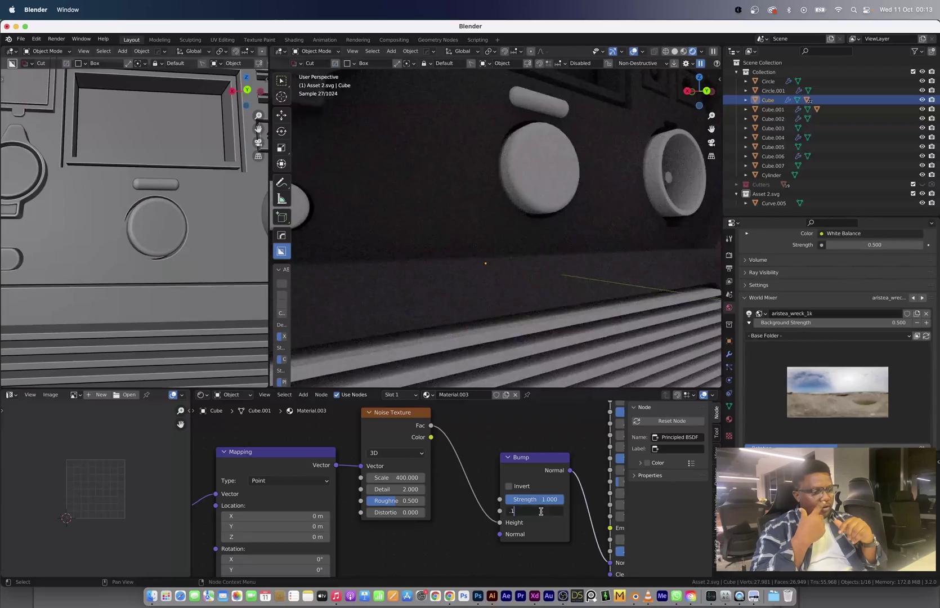
key(shift+a)
drag(494, 534, 499, 533)
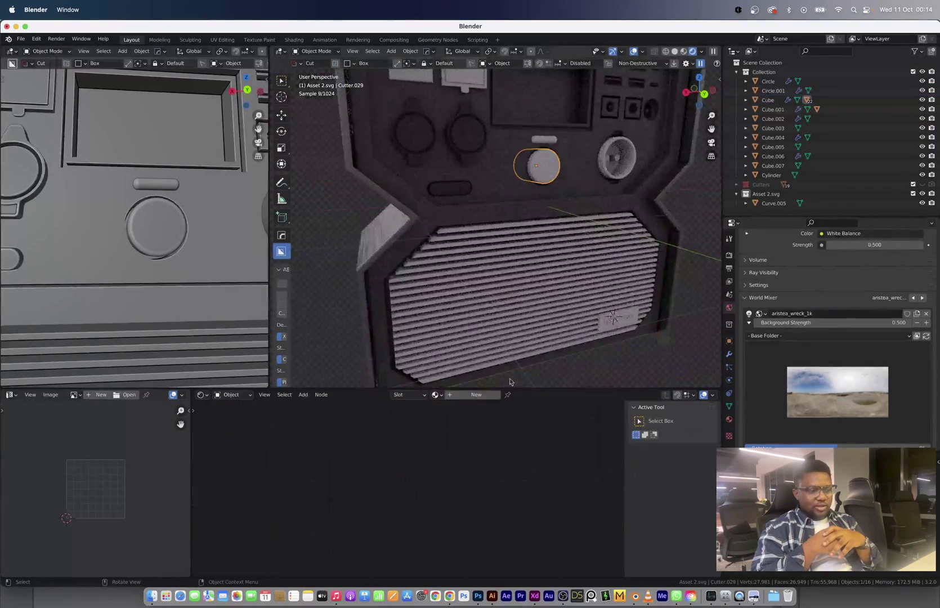
Give the large round button below the screen a red base colour.
click(485, 457)
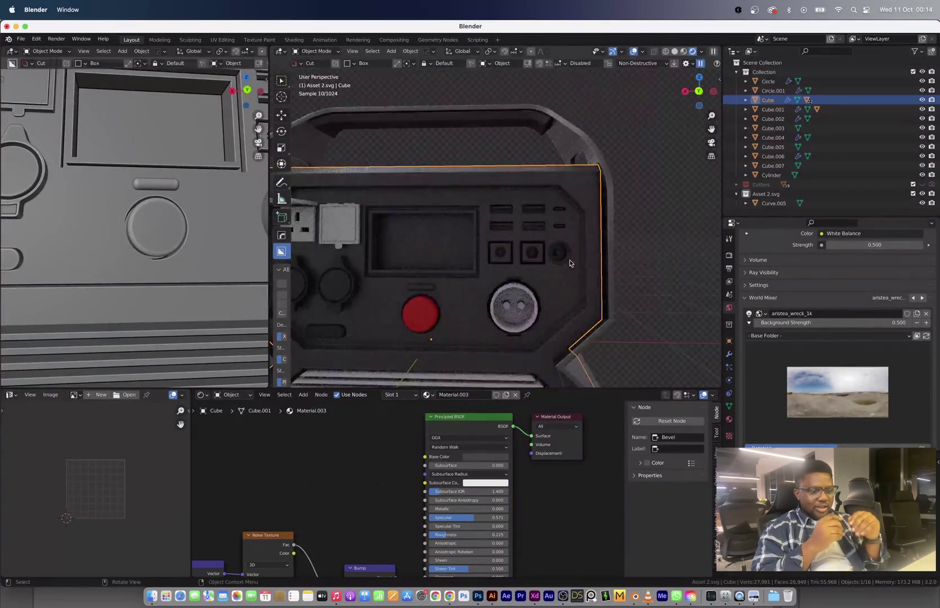
Reveal the toothed cutter of the square socket and set its material to Metallic 1.0 and Specular about 0.1.
scroll(555, 276, up, 5)
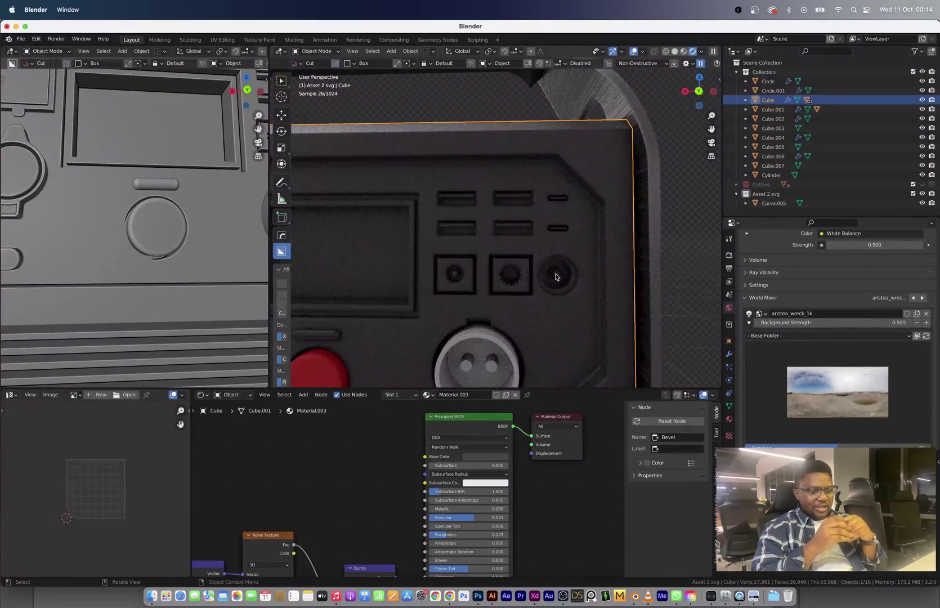
click(511, 274)
scroll(490, 281, up, 6)
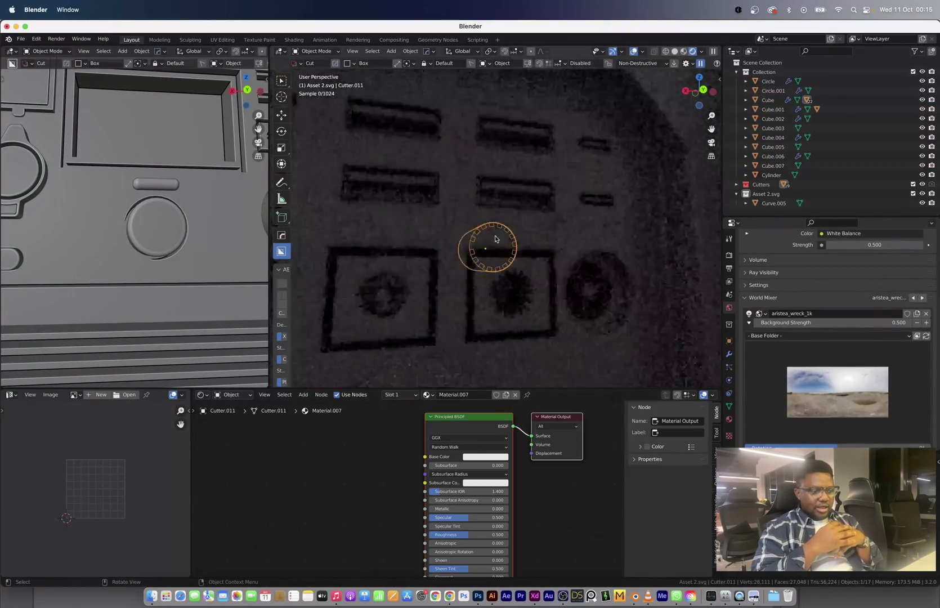
key(q)
key(ctrl+b)
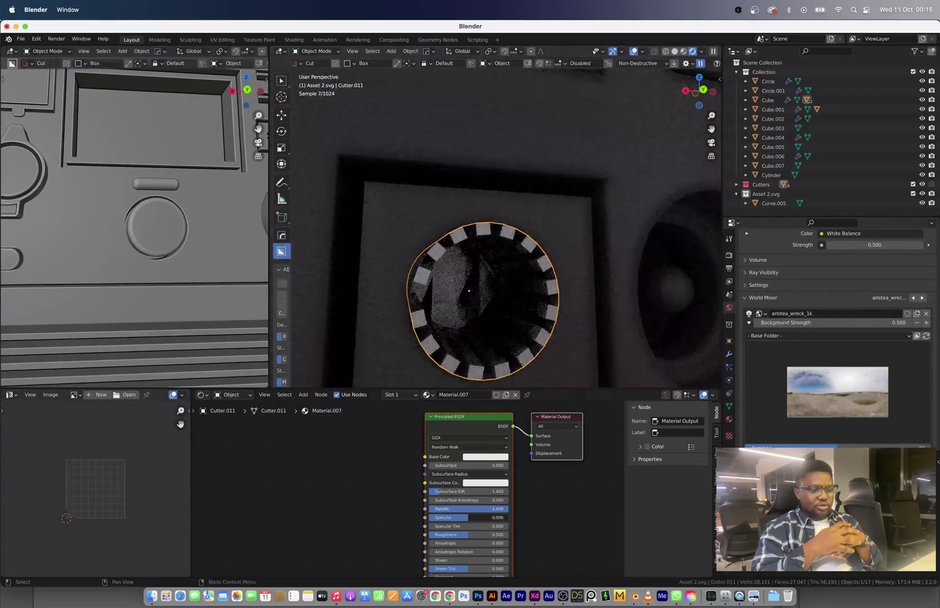
drag(473, 517, 442, 517)
scroll(506, 253, down, 4)
middle_drag(523, 264, 549, 234)
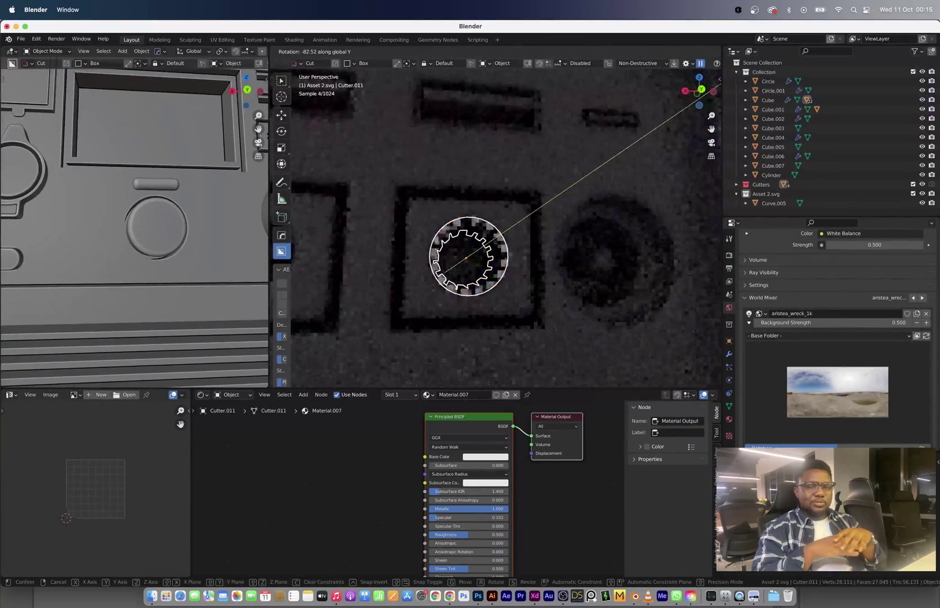
key(Escape)
Step through the front panel's Booleans to Boolean.003 and reveal the cutter of the two small rounded port slots.
scroll(588, 291, down, 2)
click(588, 291)
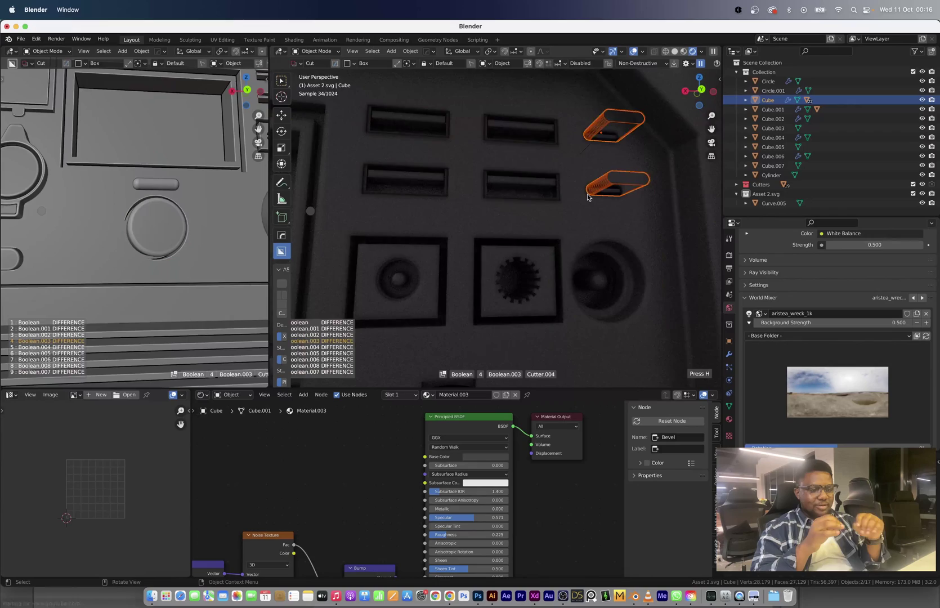
click(587, 196)
middle_drag(587, 197, 559, 190)
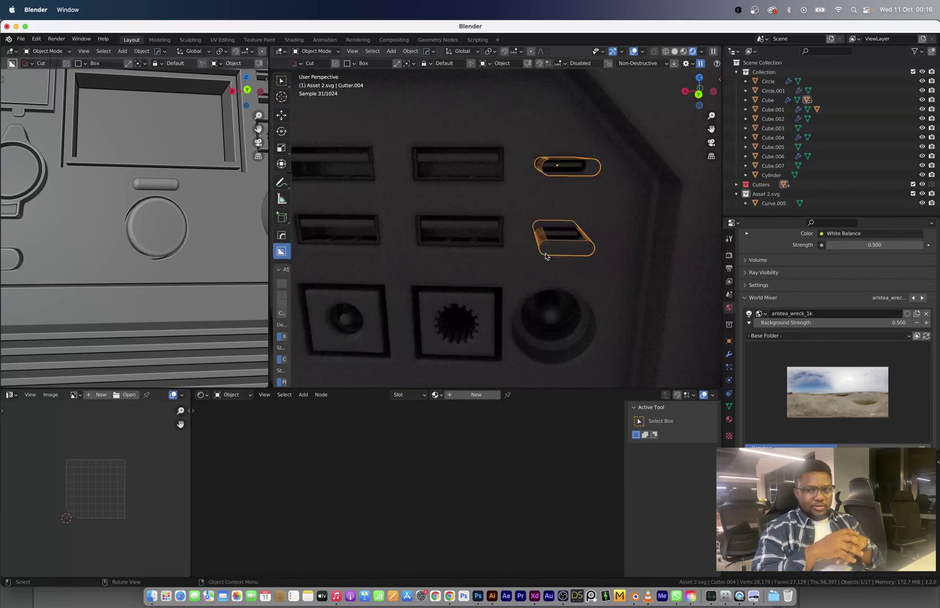
Link the outer shell's metal material to the small logo plate on the grille.
scroll(546, 256, down, 4)
click(506, 265)
shift+click(506, 264)
scroll(506, 264, up, 3)
key(ctrl+l)
click(560, 287)
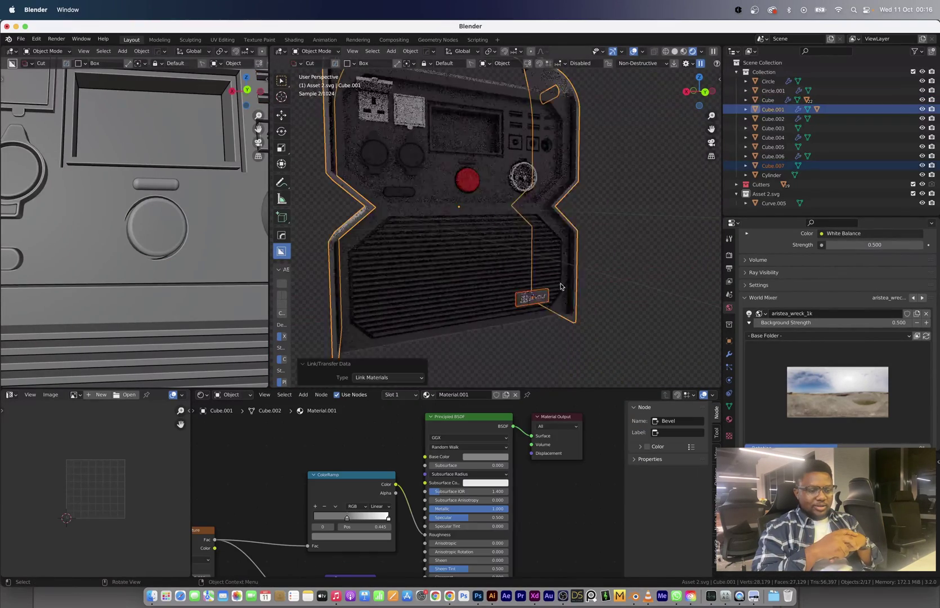
Adjust the base colour of the logo plate's metal material to a dark grey with HSV value 0.223.
scroll(560, 286, up, 4)
click(514, 230)
key(ctrl+z)
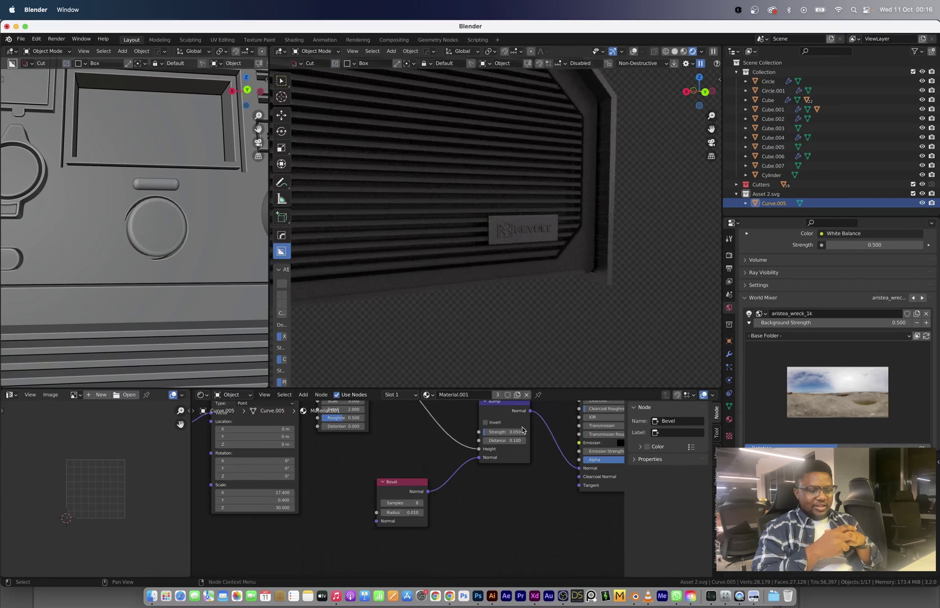
click(507, 405)
middle_drag(480, 456, 467, 485)
click(493, 434)
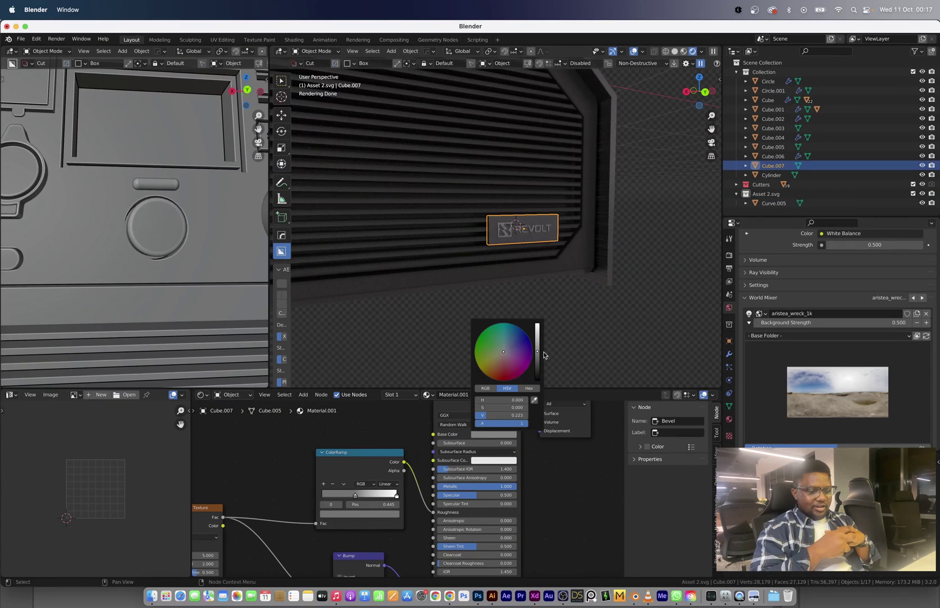
Capture a straight-on screenshot of the control panel, switch to Illustrator and paste it into the Untitled-3 document.
key(ctrl+KP_1)
key(super+shift+4)
drag(342, 176, 659, 331)
key(super+Tab)
key(super+v)
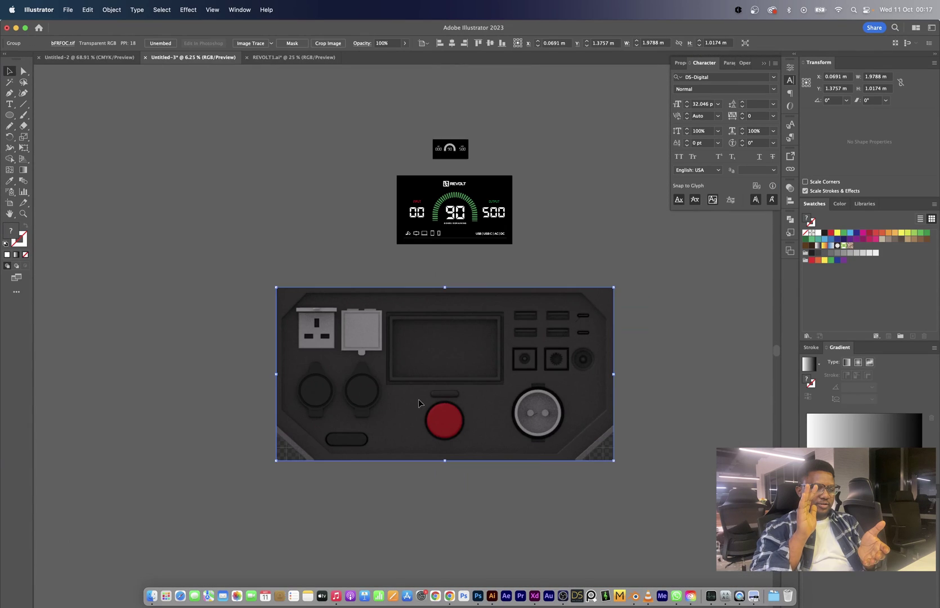
Outline the two round socket covers with a rectangle and copy the outline up over the square sockets.
key(super+equal)
drag(10, 115, 51, 117)
drag(274, 310, 455, 435)
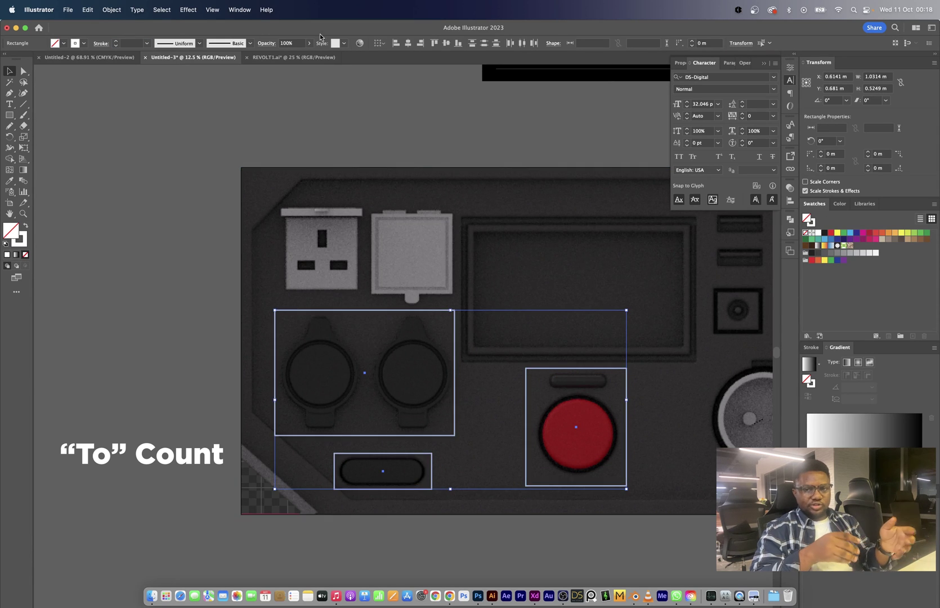
alt+drag(372, 393, 372, 226)
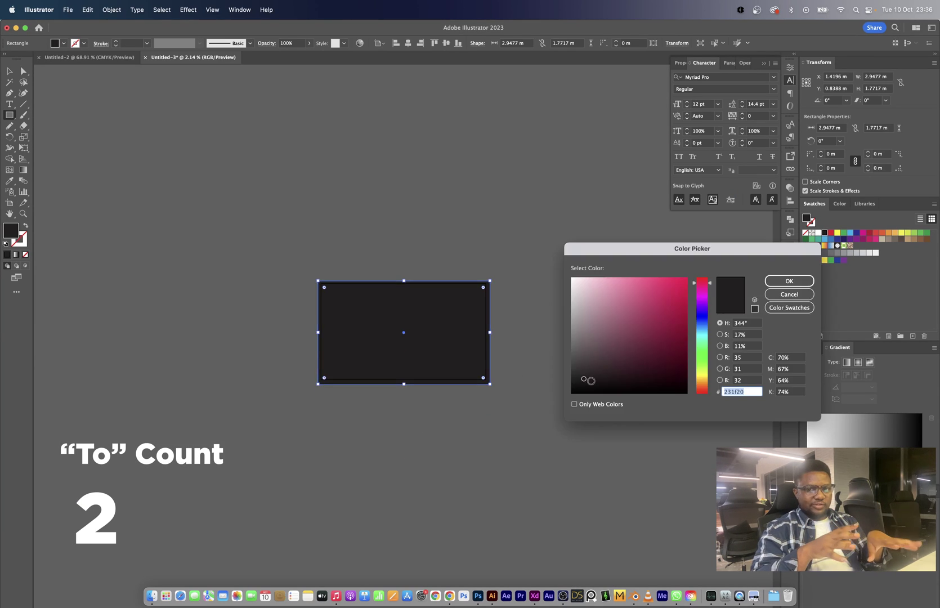
Fill the screen rectangle with black and add the text 90 at its centre in white DS-Digital.
key(Return)
alt+scroll(428, 420, up, 5)
click(442, 353)
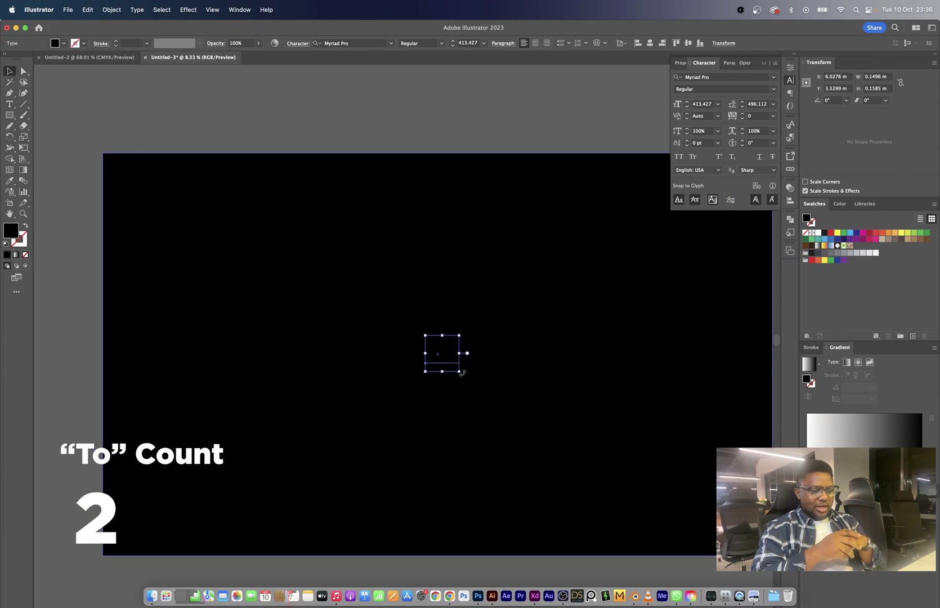
drag(462, 372, 417, 313)
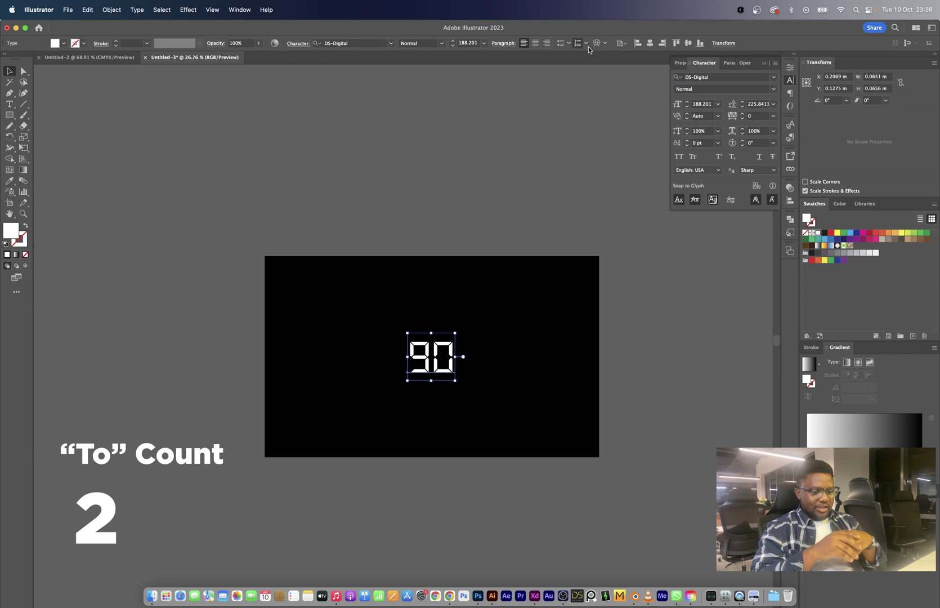
Shrink the black screen rectangle about its centre so it fits more closely around the 90.
key(v)
alt+drag(598, 457, 500, 412)
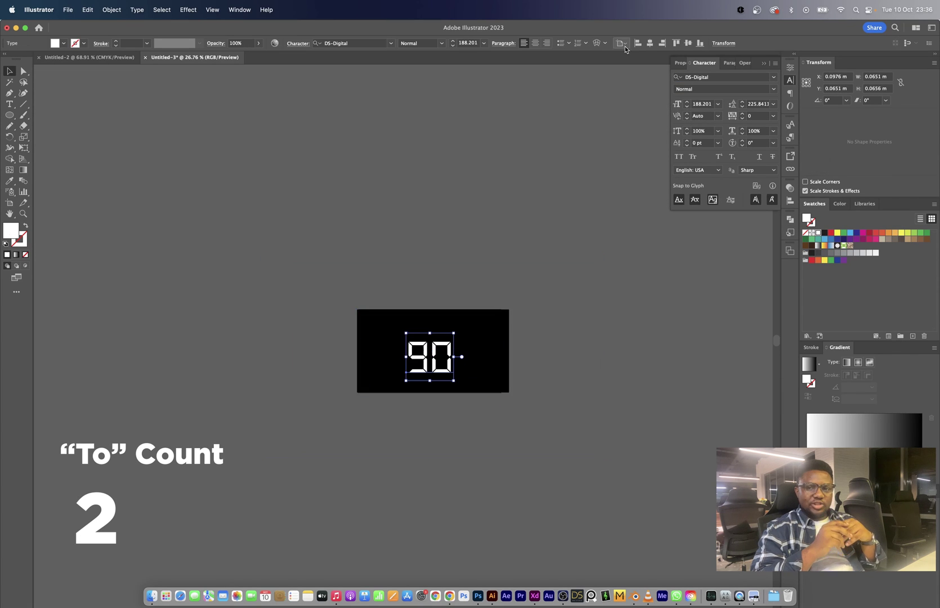
Draw a circle about 0.0714 m in diameter centred on the 90, with a white stroke and no fill.
key(l)
alt+shift+drag(443, 336, 505, 397)
key(shift+x)
key(v)
alt+scroll(436, 360, up, 5)
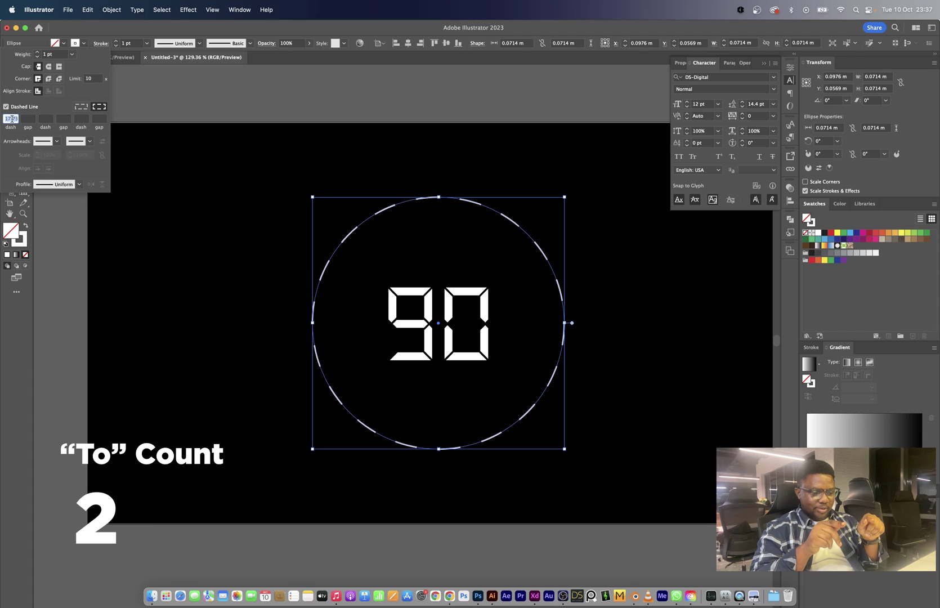
Thicken the circle's dashed stroke into a ring of wide bars around the 90.
click(131, 43)
text(31)
key(Return)
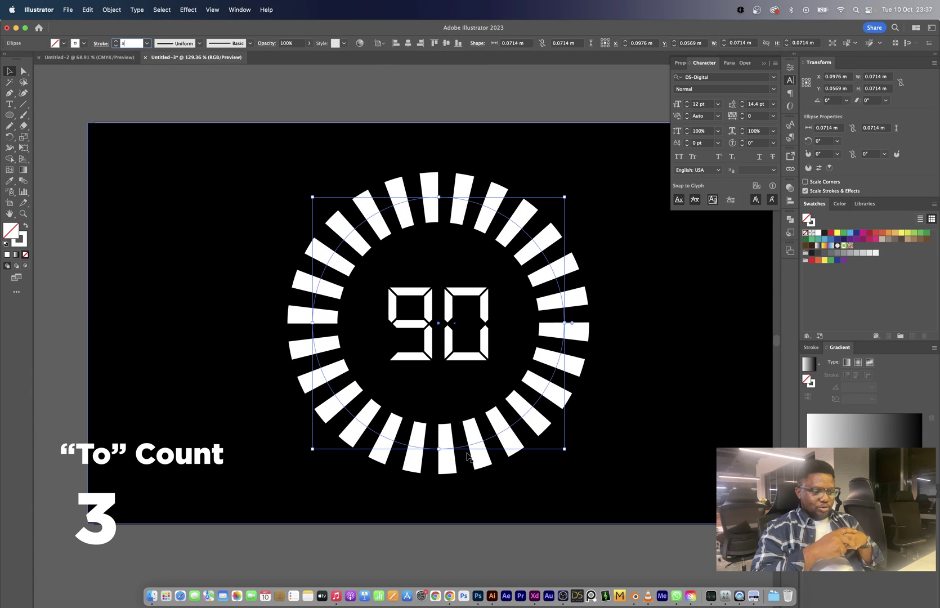
key(Return)
key(ctrl+z)
Move the dashed circle's lowest anchor up to just below the 90 to form an arch, and open its stroke options.
key(a)
mouse_move(439, 448)
mouse_down()
mouse_move(421, 360)
mouse_move(438, 370)
mouse_up()
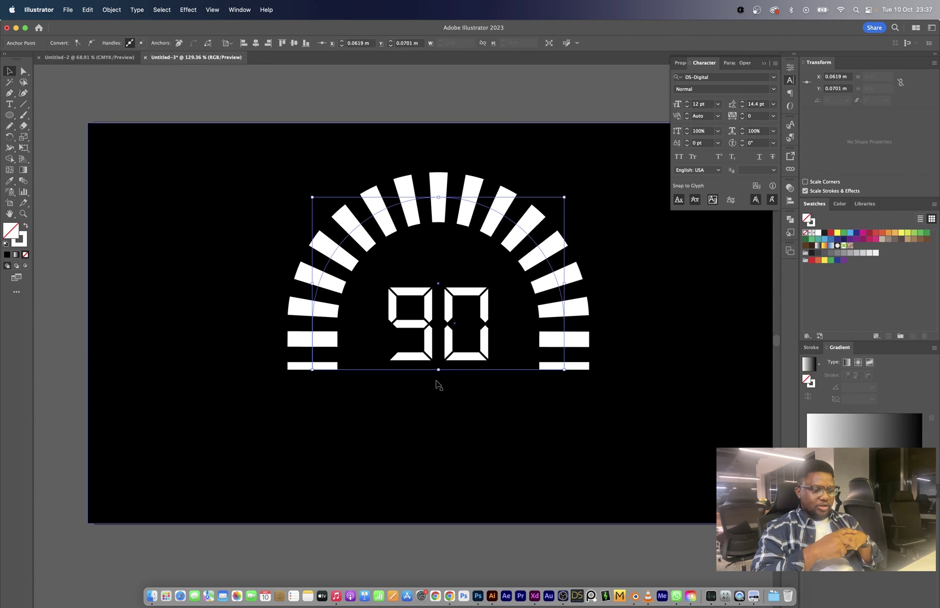
click(100, 44)
click(98, 45)
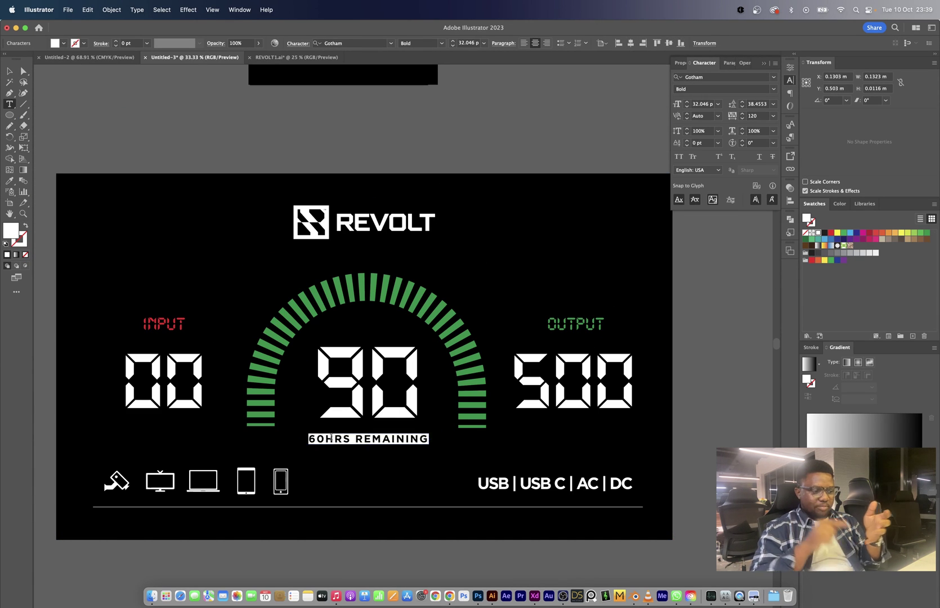
Switch to Blender and scale the screen face's UVs to cover the whole battery display graphic.
click(85, 319)
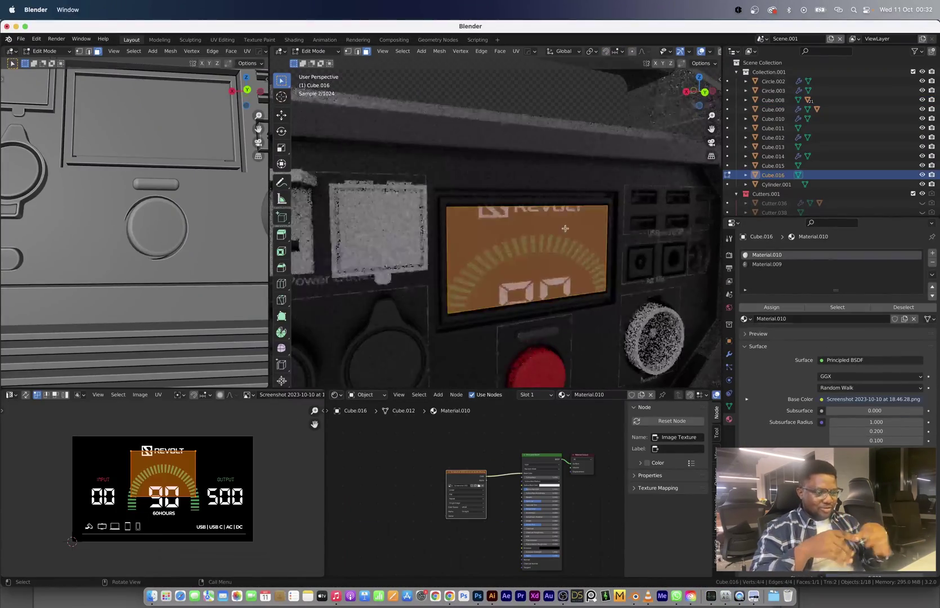
key(s)
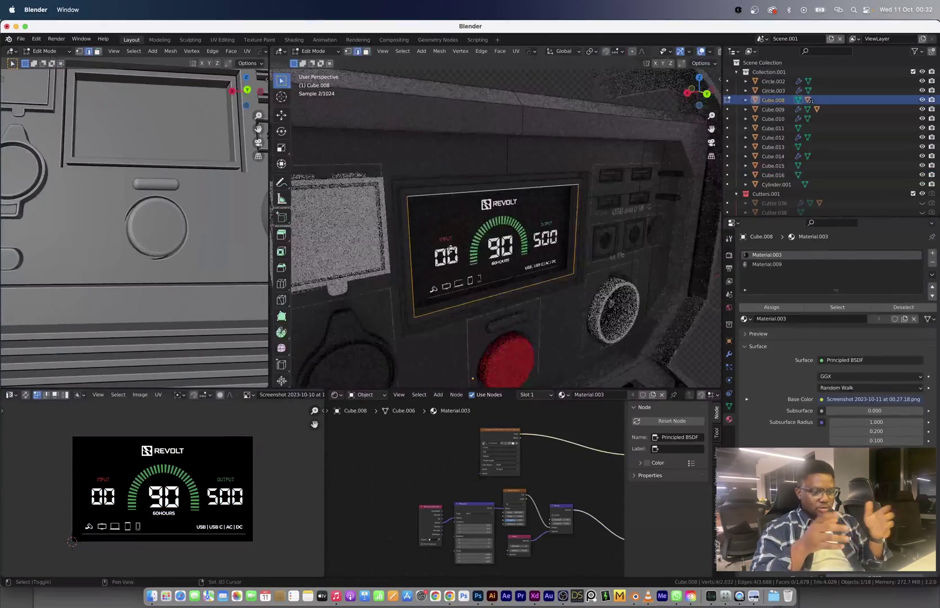
Shape the gridded screen cover along global Y with smooth proportional editing, and select its lower edge loop.
click(427, 198)
key(Tab)
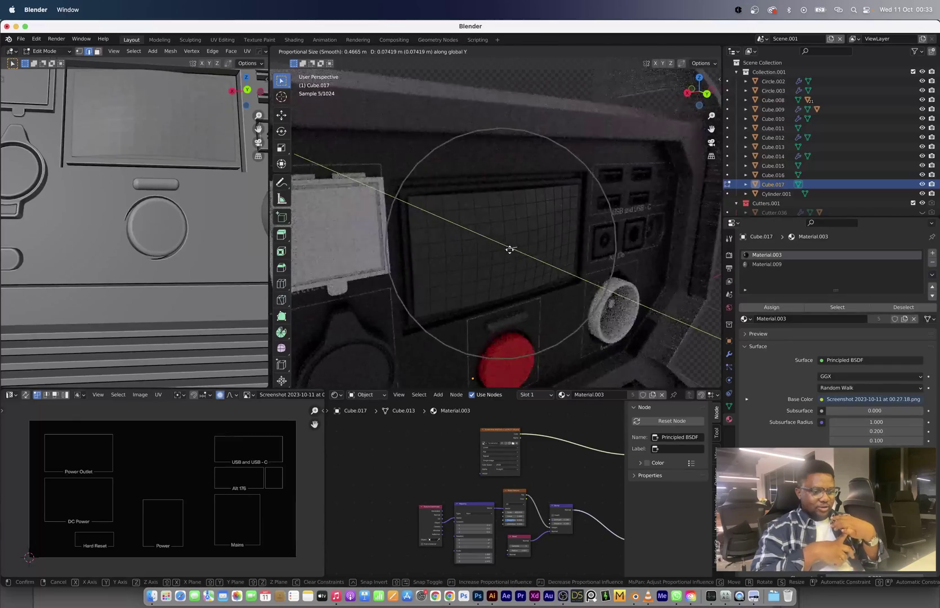
alt+shift+click(438, 311)
middle_drag(438, 312, 492, 219)
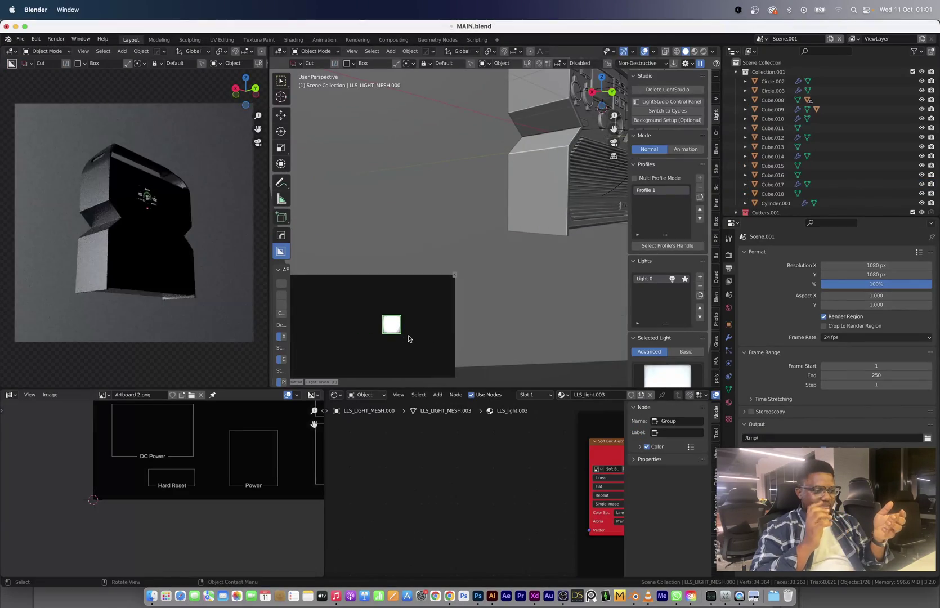
Add a second Soft Box A studio light, stretch it into a tall vertical strip and set its intensity to 5.
scroll(704, 134, down, 6)
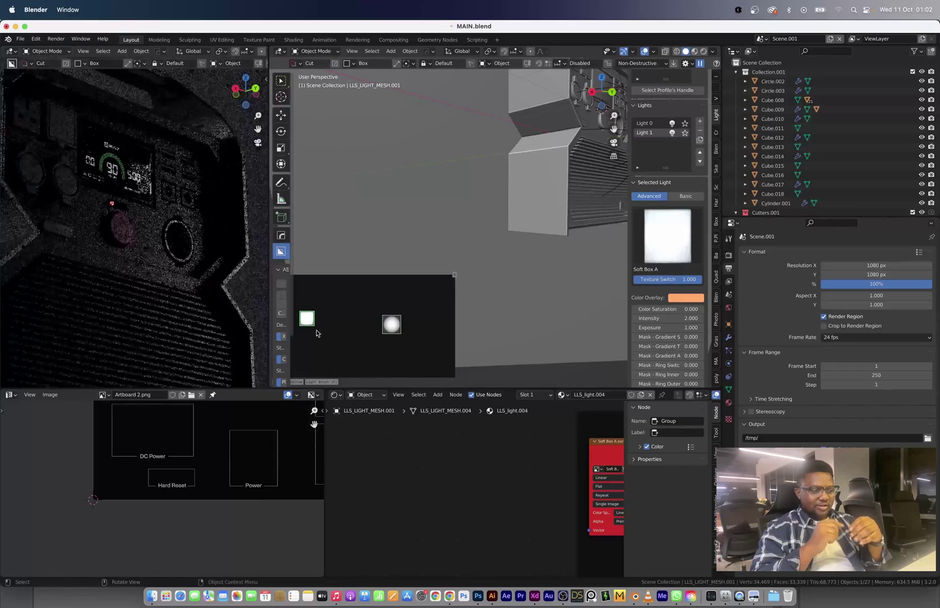
key(s)
click(315, 369)
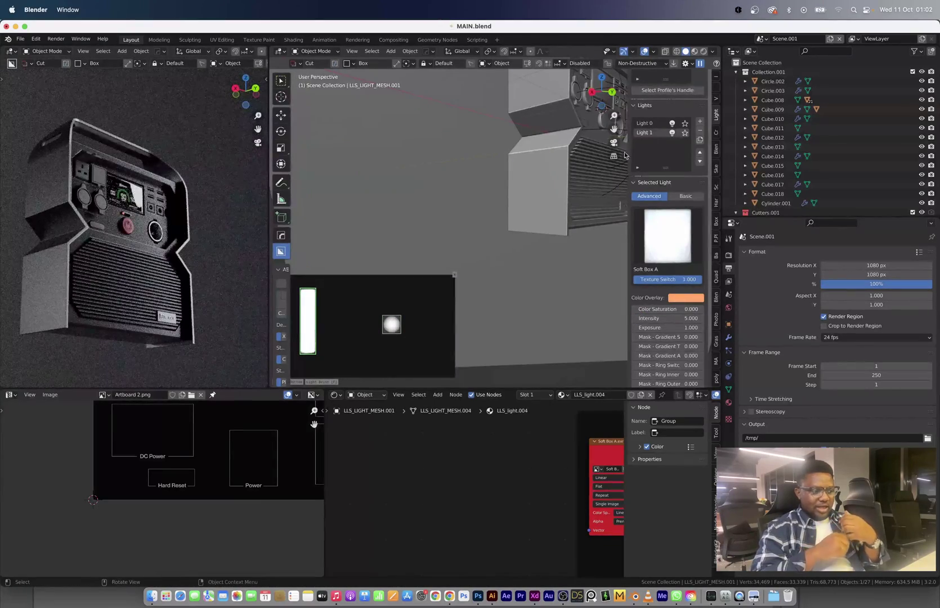
Open the world settings, select the backdrop plane and darken its material's base color to near black.
click(728, 307)
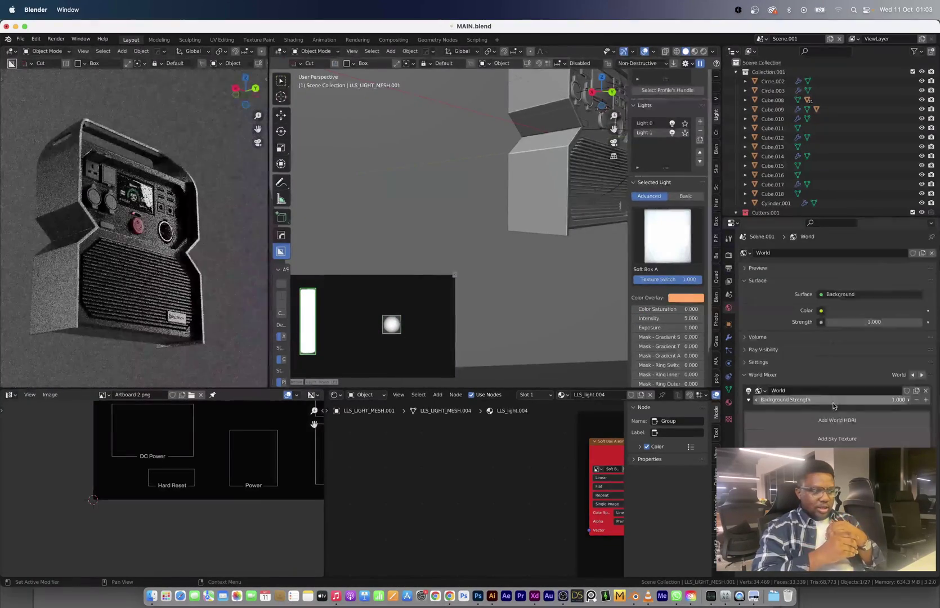
click(245, 276)
drag(495, 455, 467, 455)
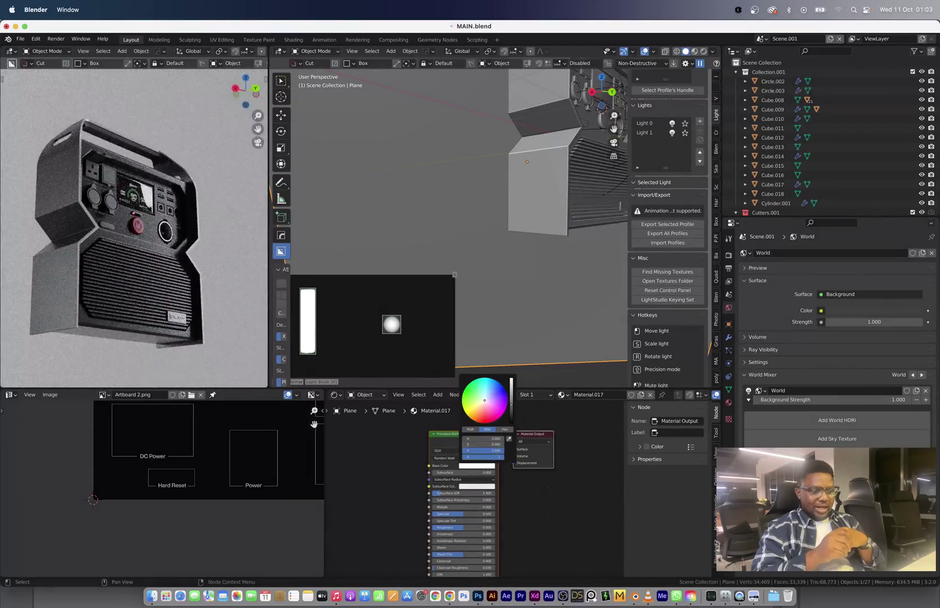
key(n)
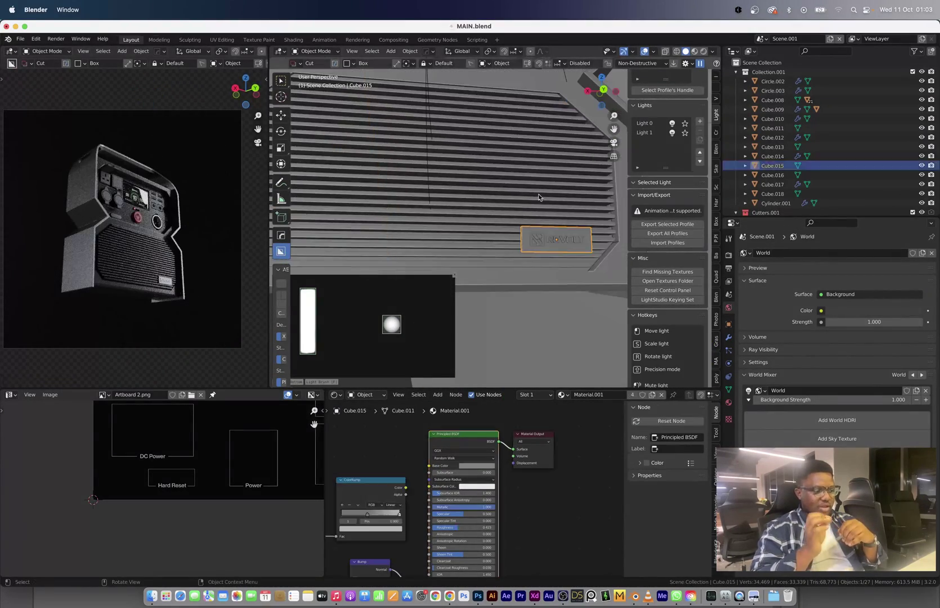
Link the main body's material to the logo badge plate, and move the REVOLT lettering about -0.0042 m along Y.
key(ctrl+l)
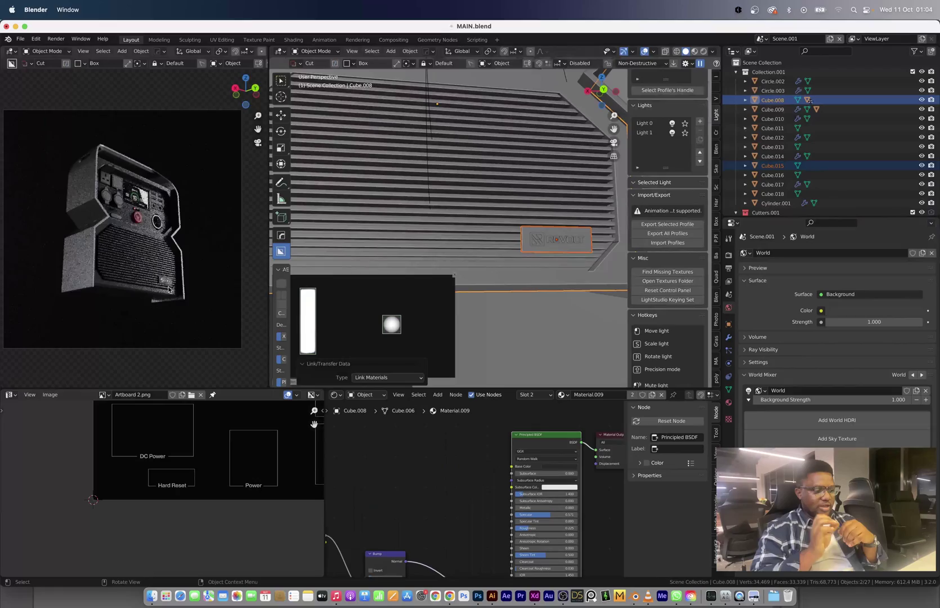
middle_drag(534, 242, 567, 251)
key(Escape)
click(565, 251)
key(g)
key(y)
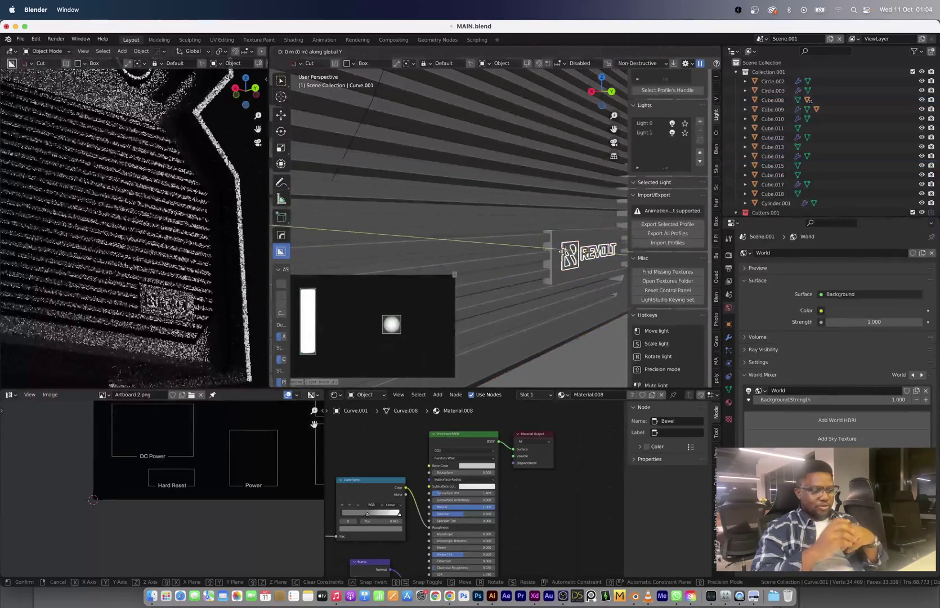
click(549, 248)
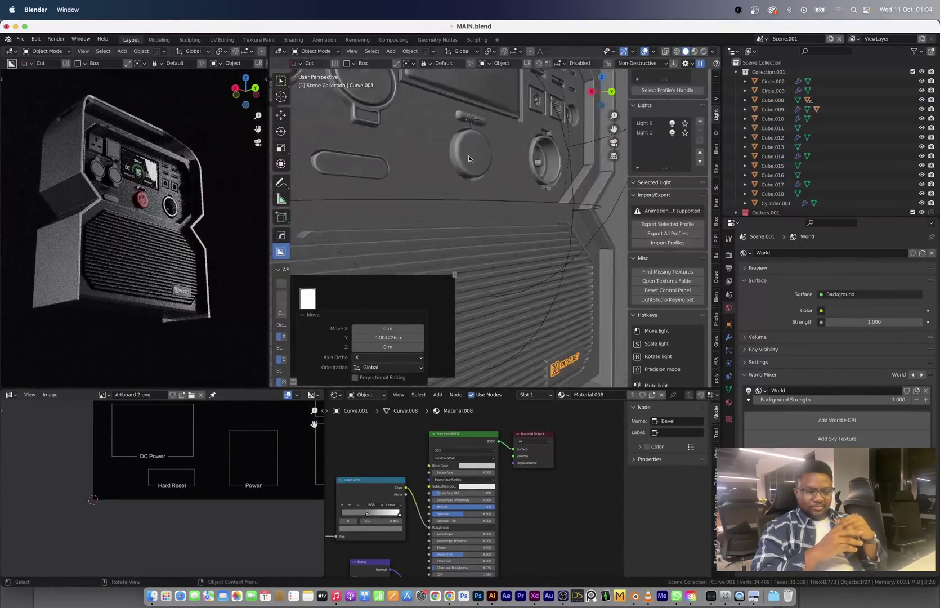
Start a test render of the power unit, close the render window and open the Cycles render settings.
key(F12)
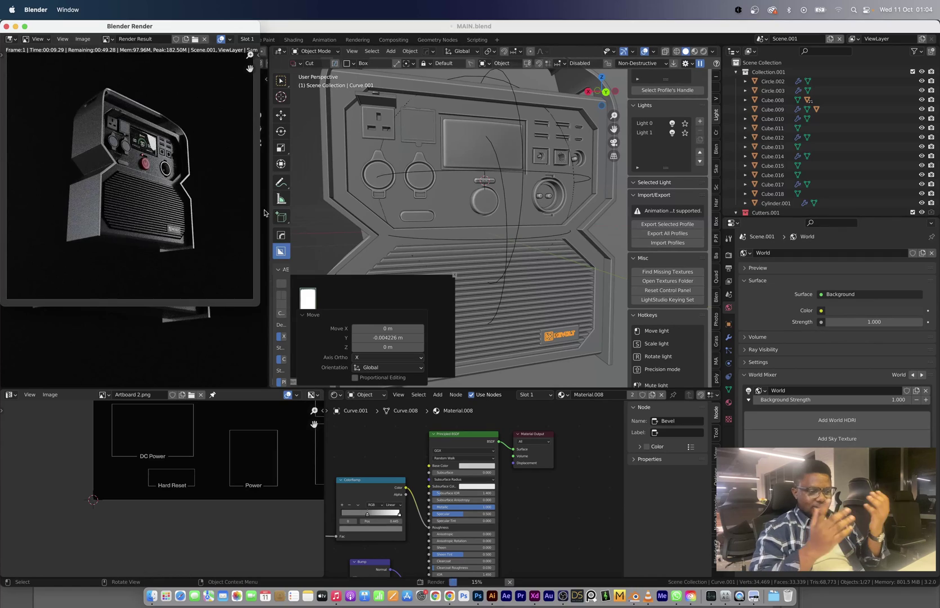
click(7, 27)
click(728, 255)
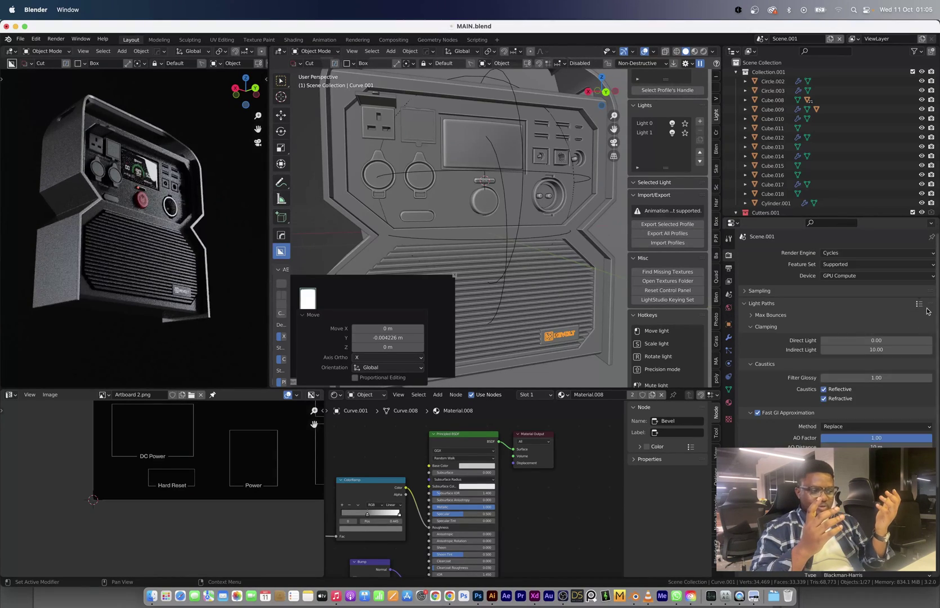